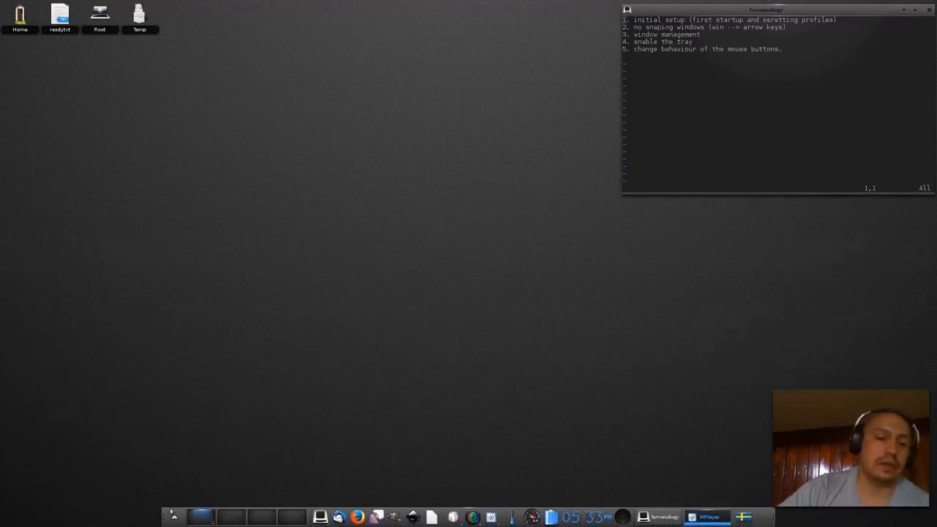
Restart the Enlightenment desktop
click(175, 518)
mouse_move(178, 504)
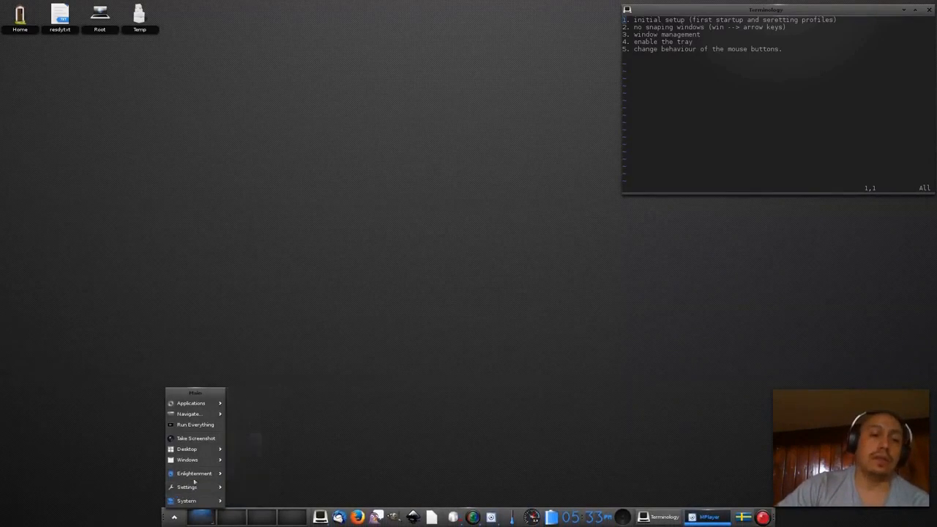
mouse_move(197, 477)
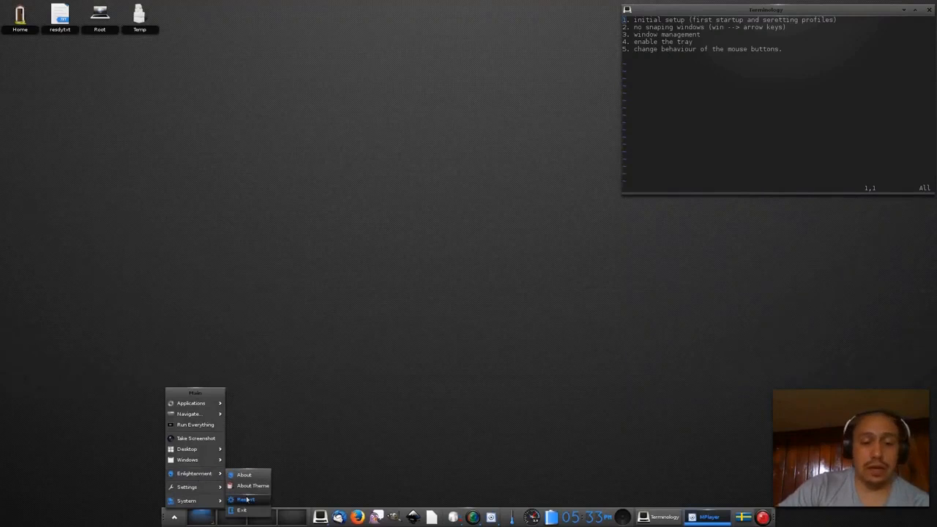
click(248, 501)
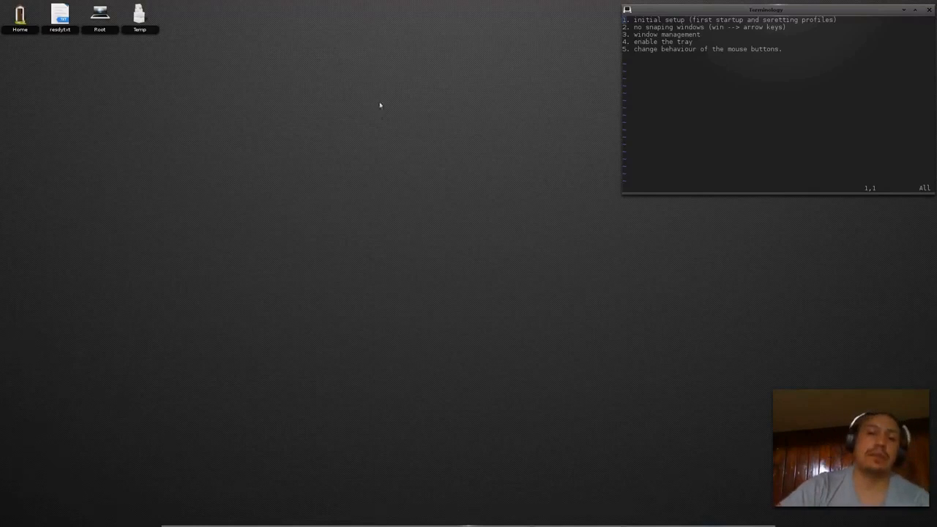
Open the Profile Selector from the settings and select the Computer (Standard Enlightenment) profile
mouse_move(359, 524)
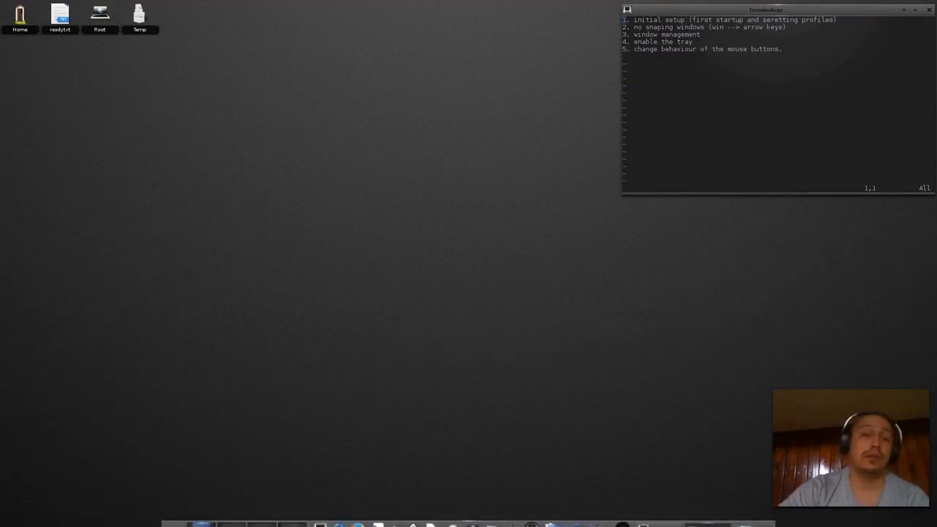
click(176, 518)
mouse_move(196, 489)
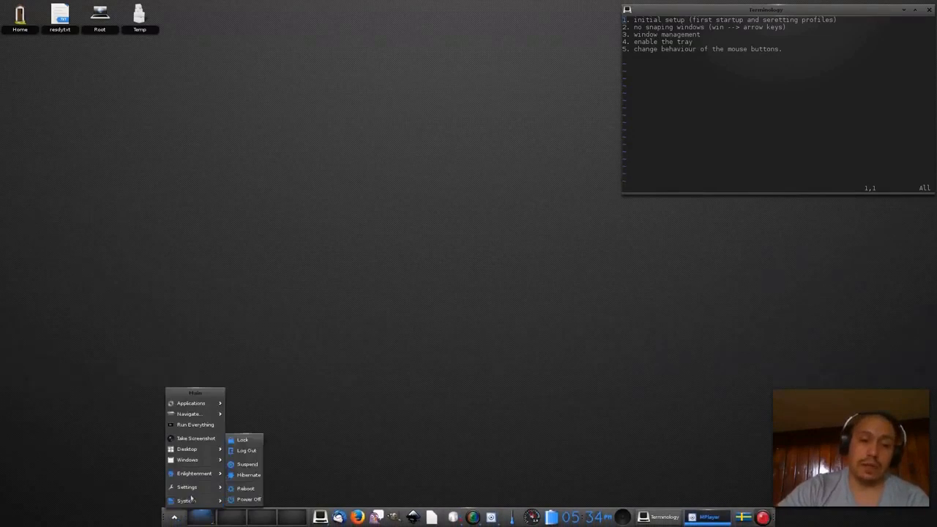
mouse_move(246, 489)
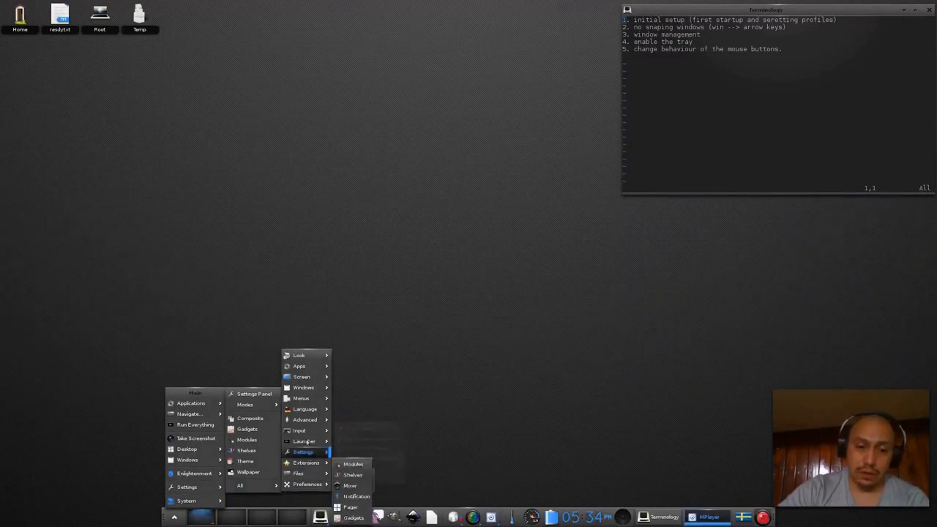
mouse_move(306, 419)
mouse_move(316, 452)
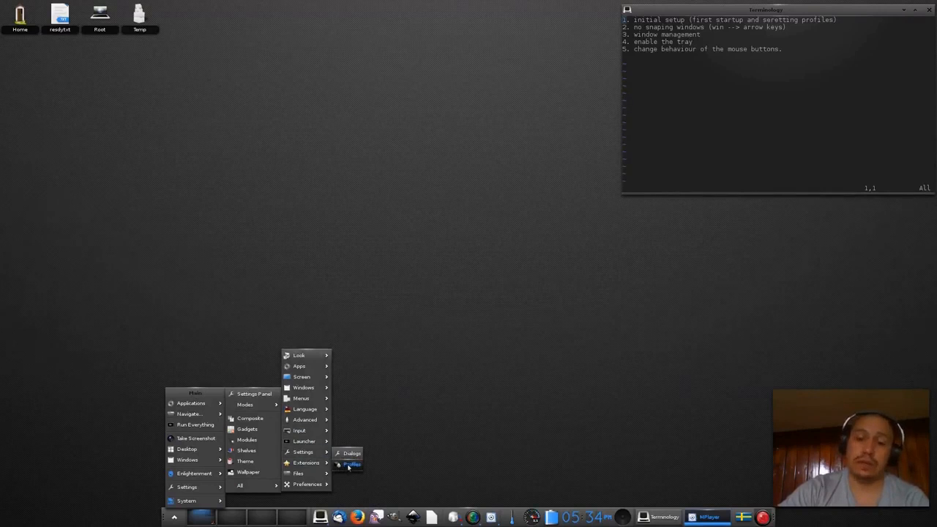
click(349, 466)
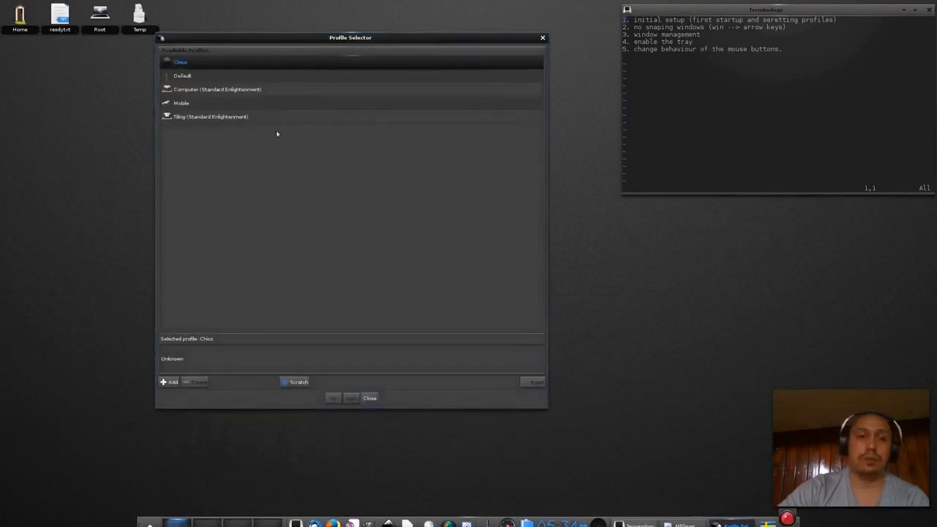
click(234, 90)
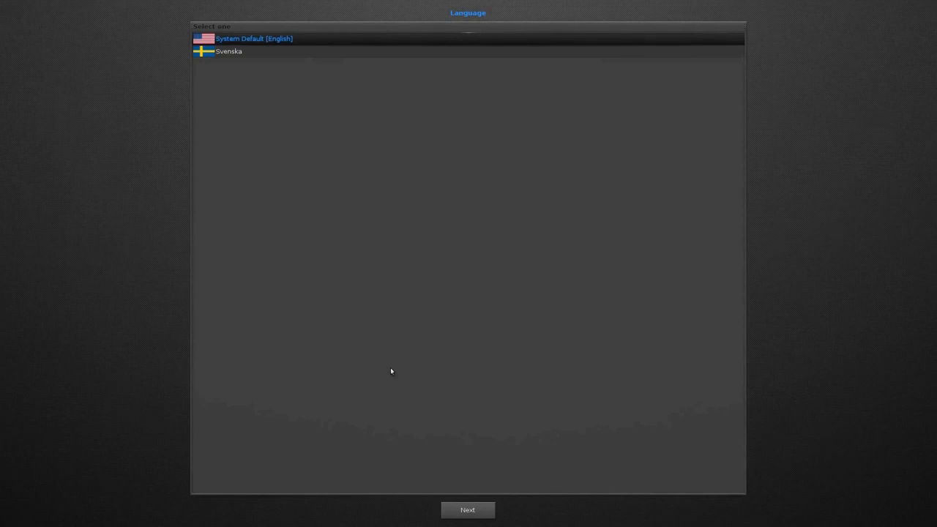
Choose System Default [English] as the desktop language and continue the setup wizard
click(254, 54)
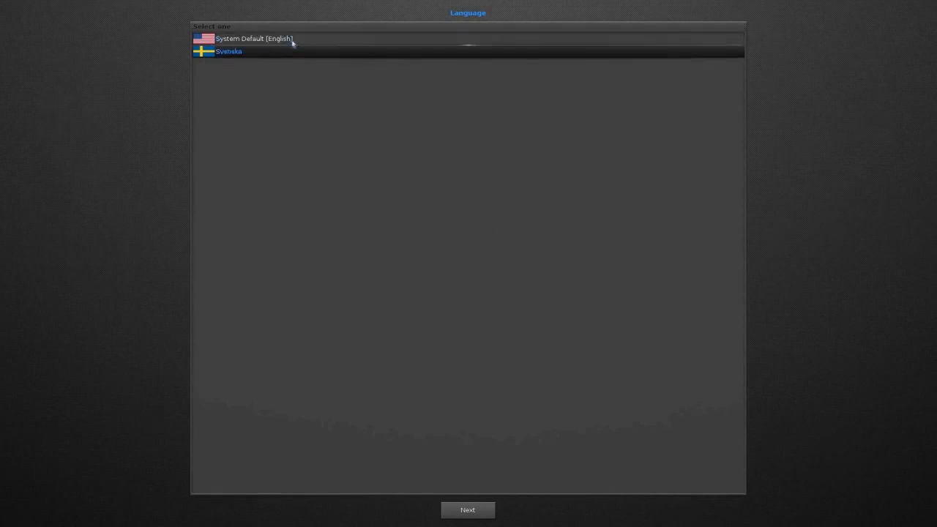
click(293, 42)
click(245, 52)
click(295, 39)
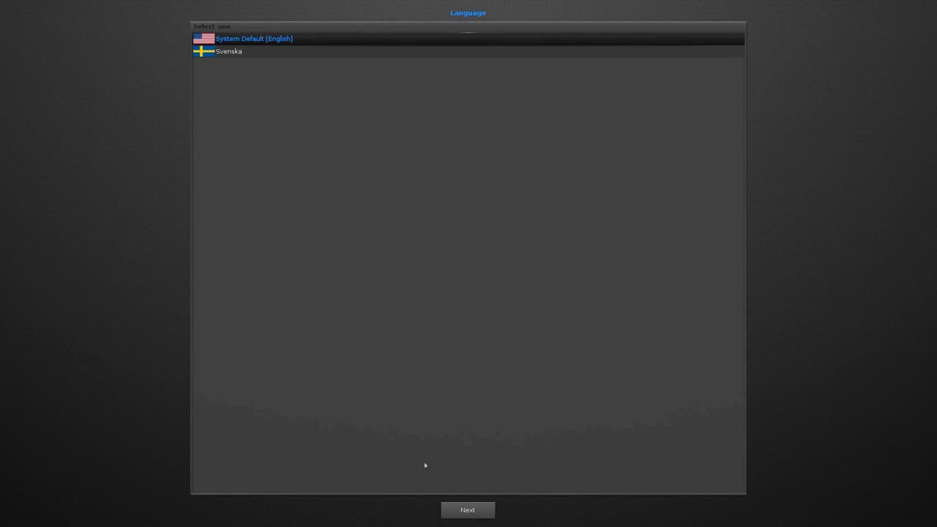
click(470, 509)
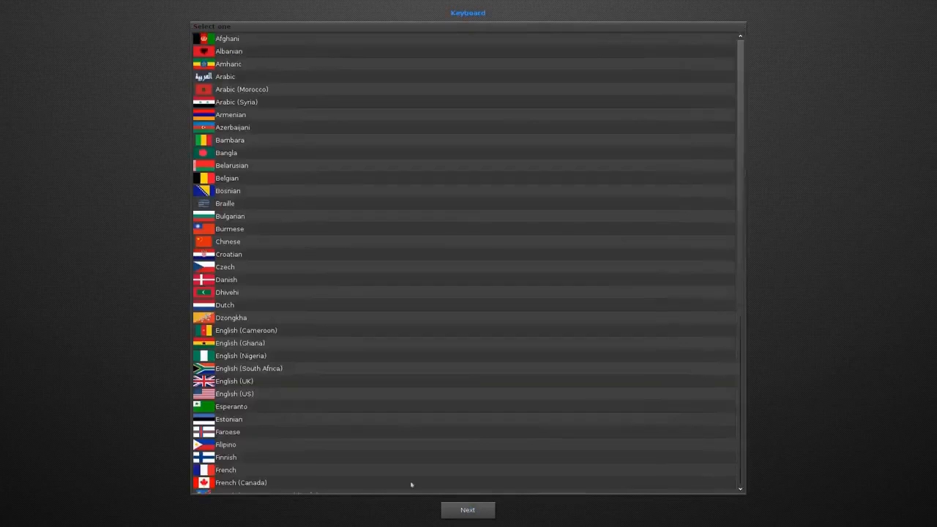
Select Swedish as the keyboard layout and continue the setup wizard
scroll(498, 215, down, 10)
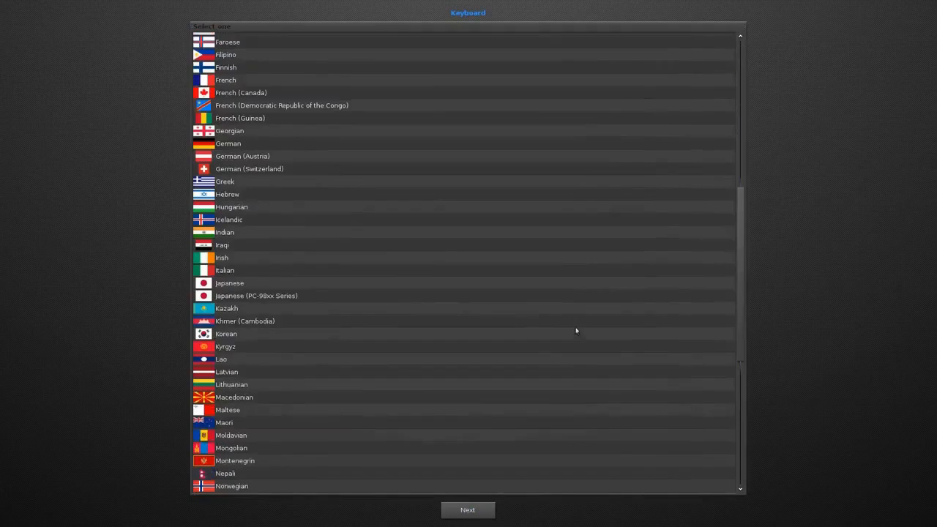
scroll(576, 331, down, 9)
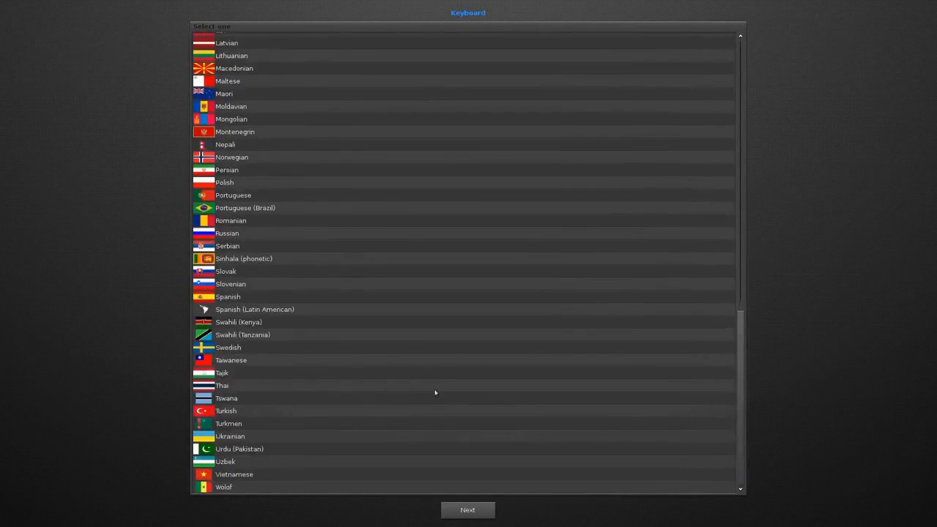
click(260, 348)
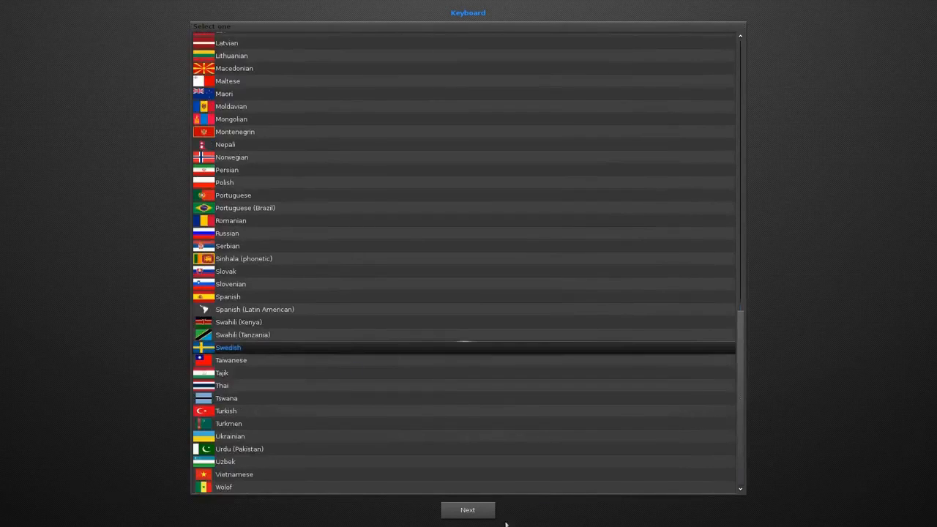
click(463, 511)
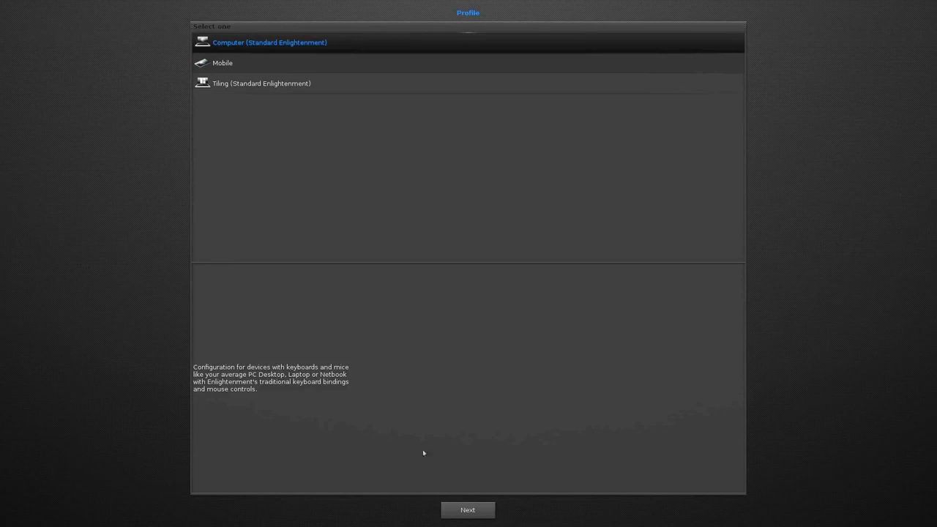
Keep the Computer (Standard Enlightenment) profile and the 1.0 title size in the setup wizard
click(466, 517)
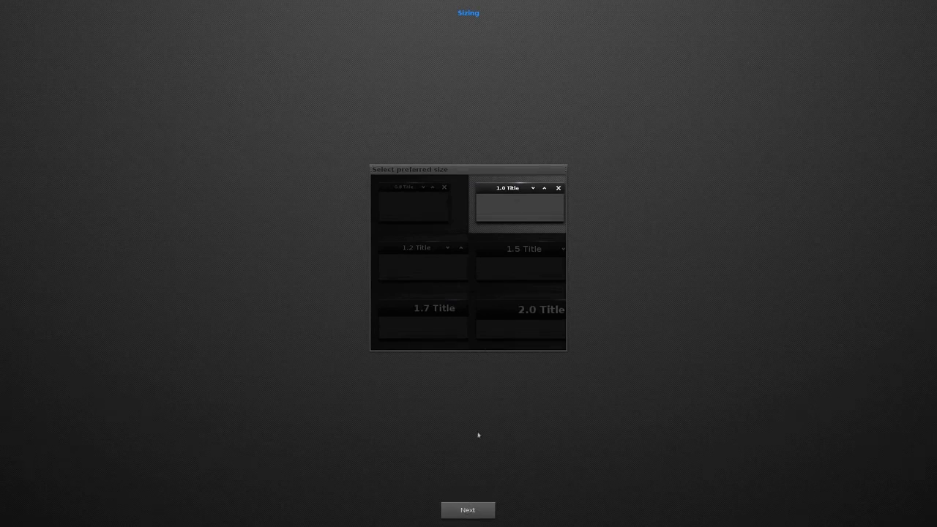
click(475, 507)
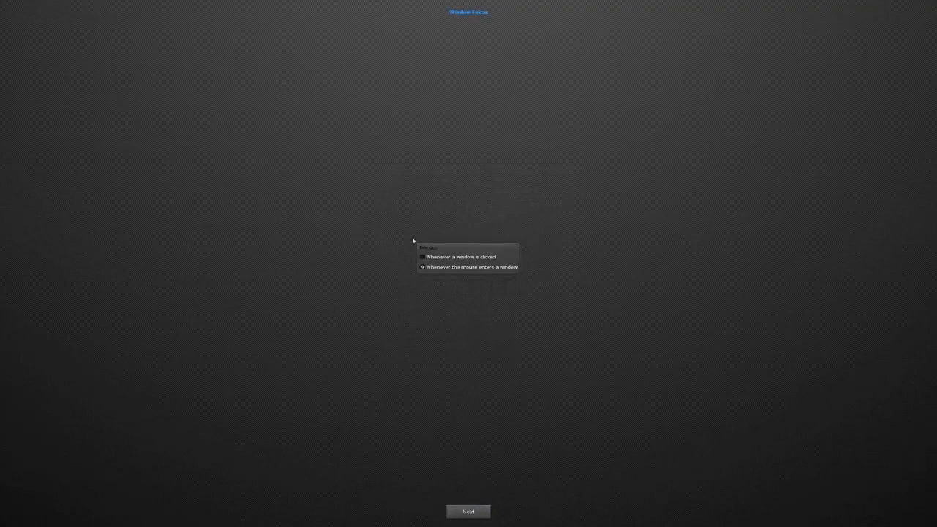
Set windows to receive focus whenever a window is clicked and continue the setup wizard
click(469, 257)
click(476, 269)
click(471, 258)
click(466, 510)
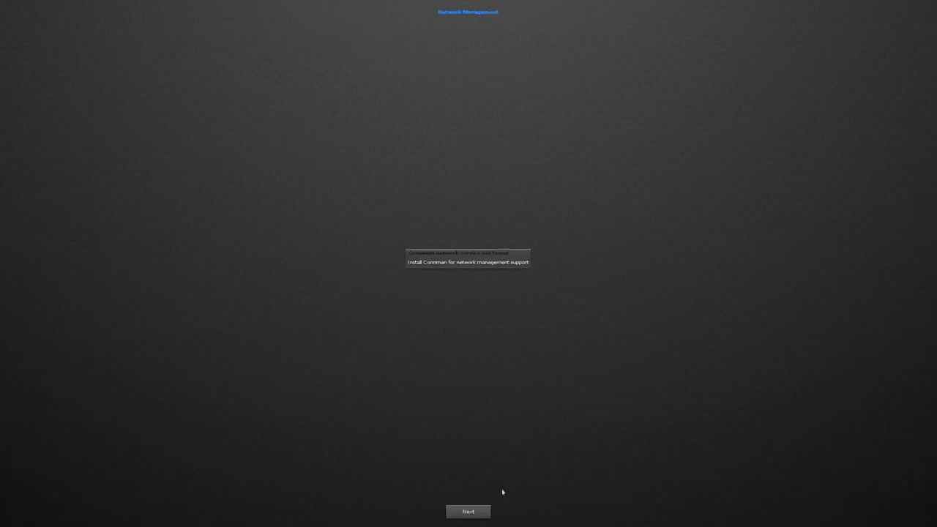
Keep the default compositing settings and turn off update checking to finish the setup wizard
click(469, 512)
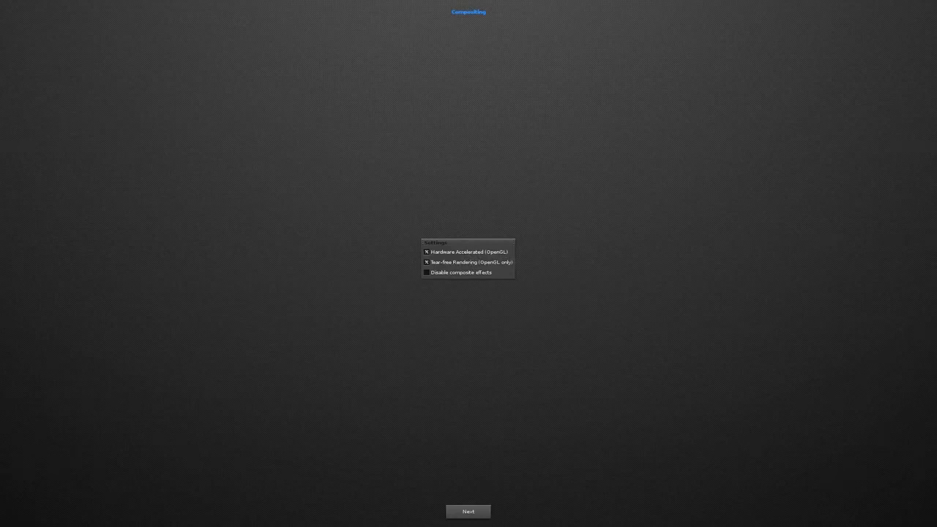
click(470, 512)
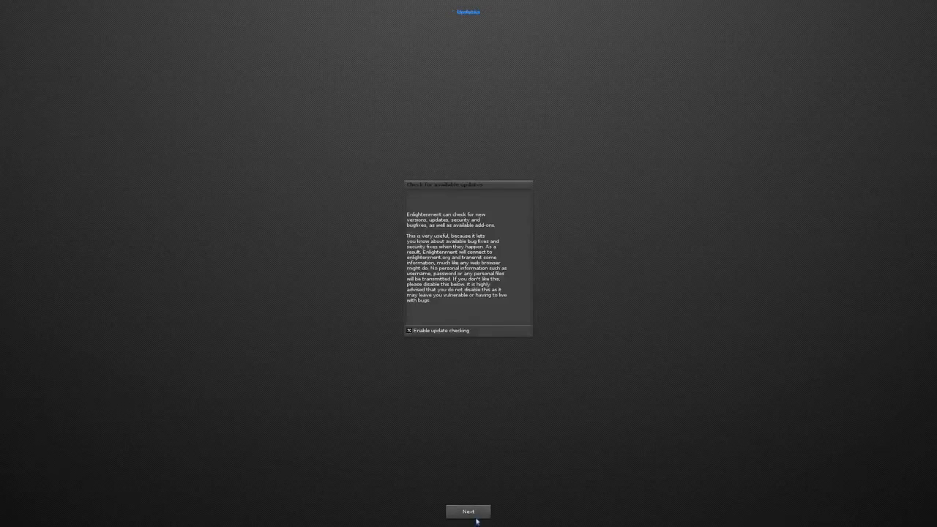
click(462, 334)
click(470, 510)
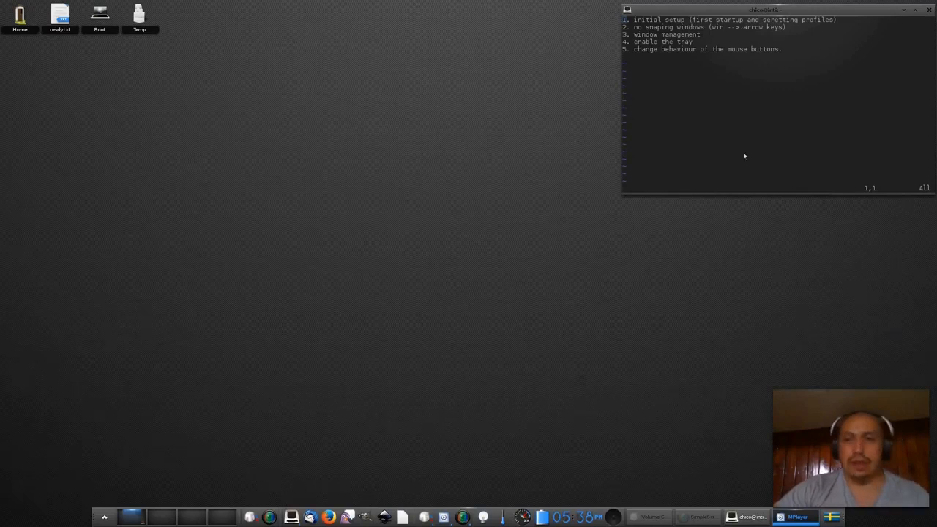
Move the terminal window toward the desktop icons and examine its window menu from both its content area and its title bar
drag(840, 13, 392, 24)
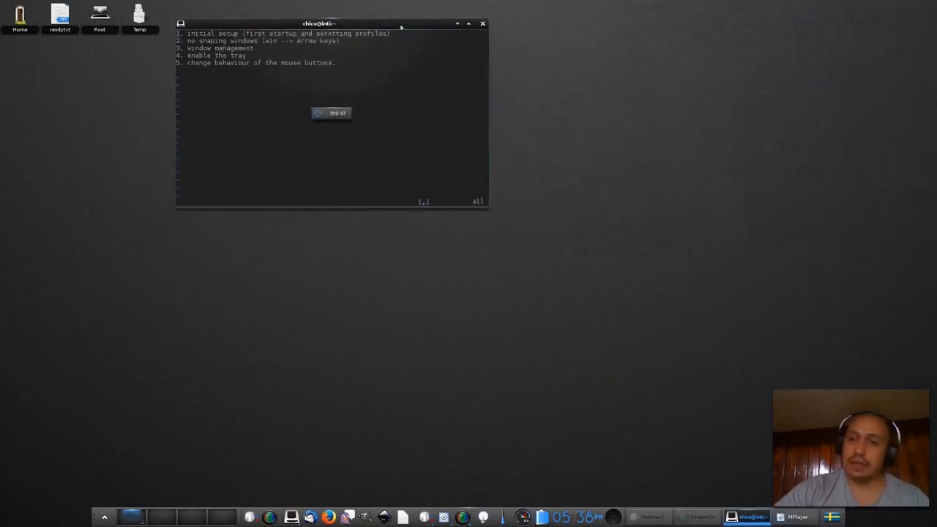
alt+right_click(442, 153)
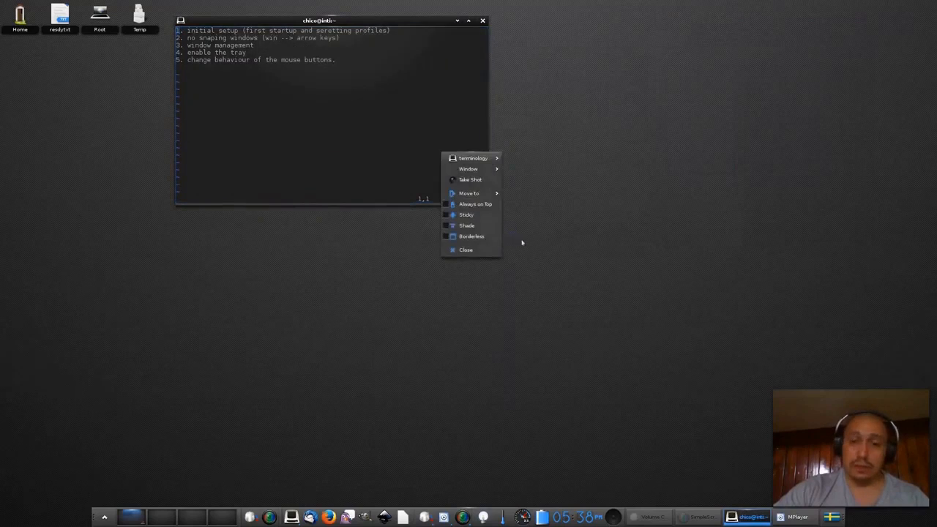
click(697, 287)
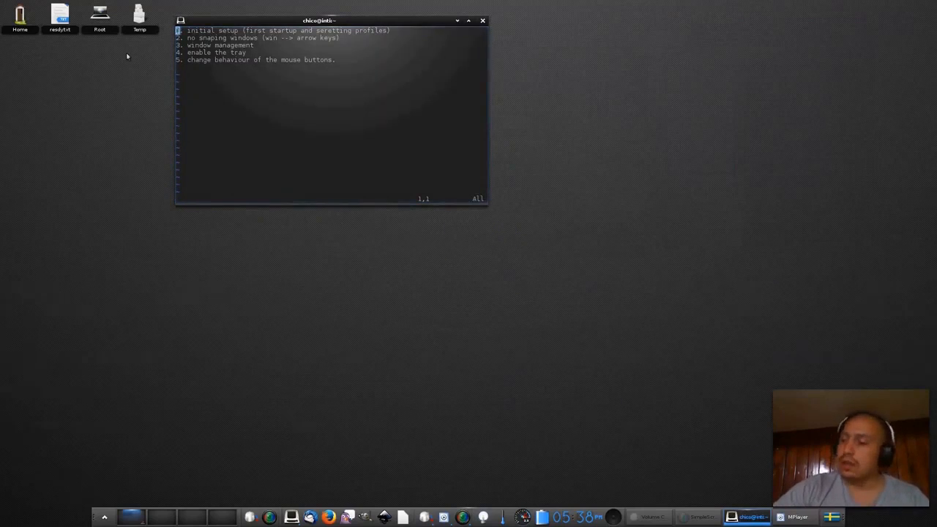
alt+right_click(413, 156)
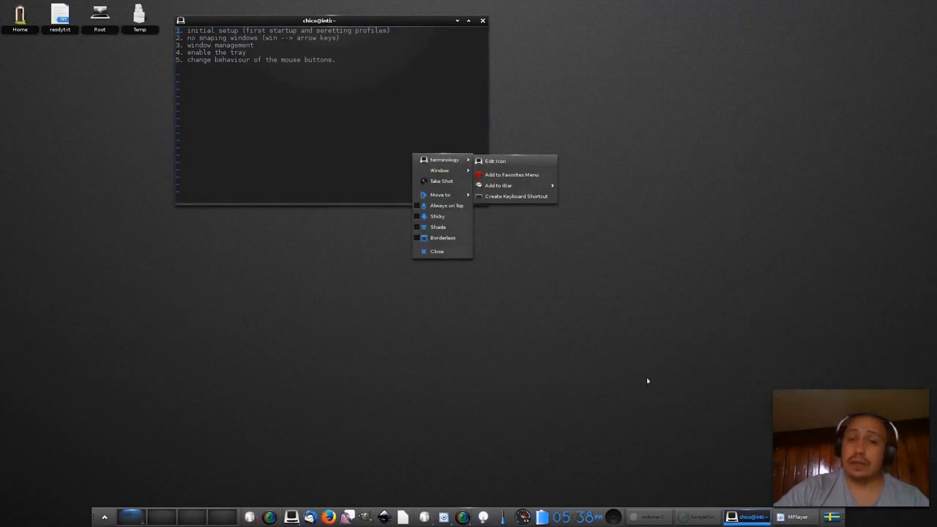
click(684, 324)
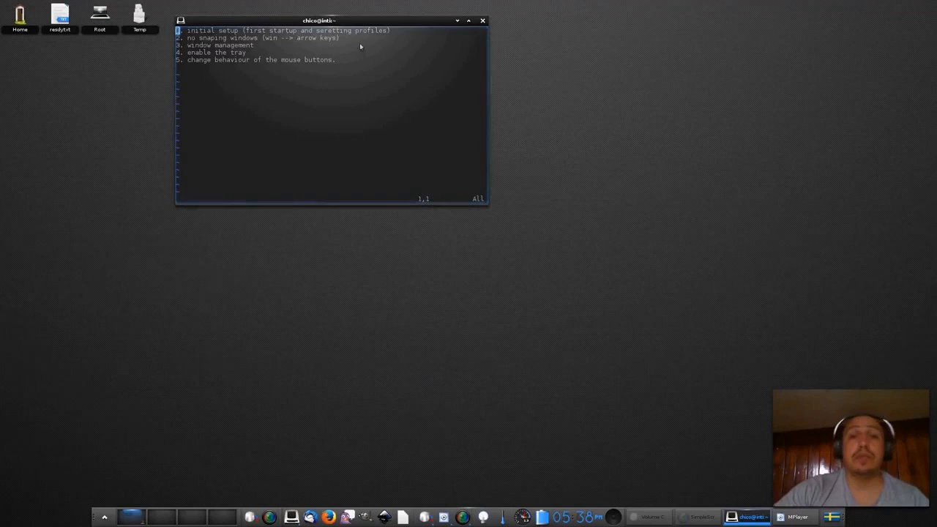
right_click(394, 22)
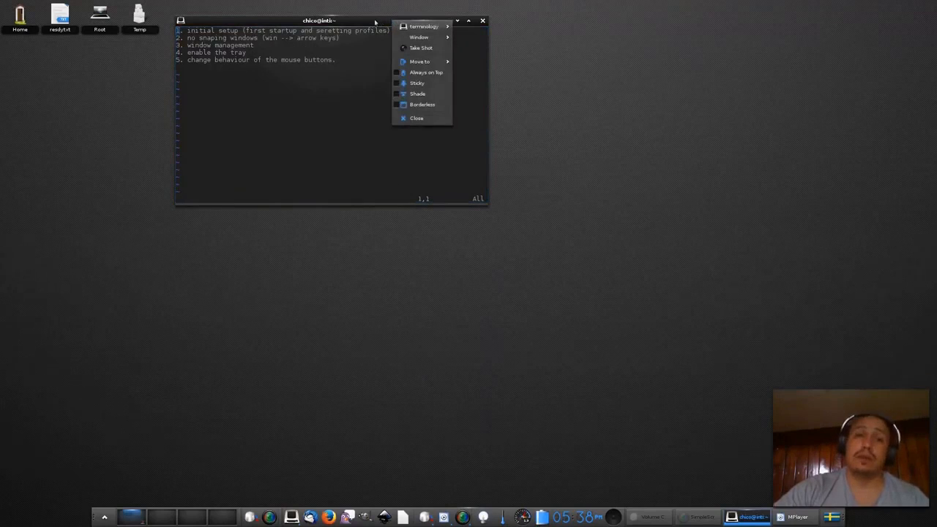
click(375, 23)
Move the terminal window around the desktop against its edges, and leave it enlarged near the middle
drag(361, 24, 779, 22)
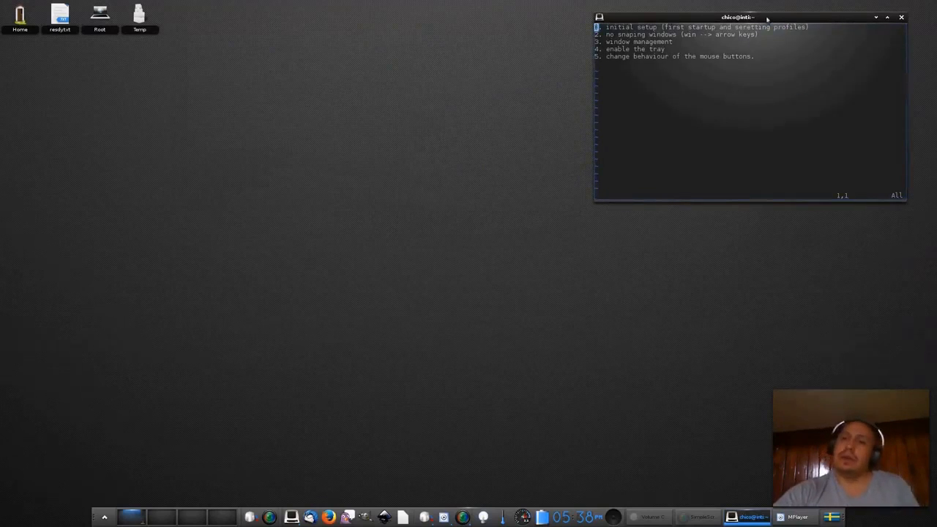
drag(765, 22, 22, 52)
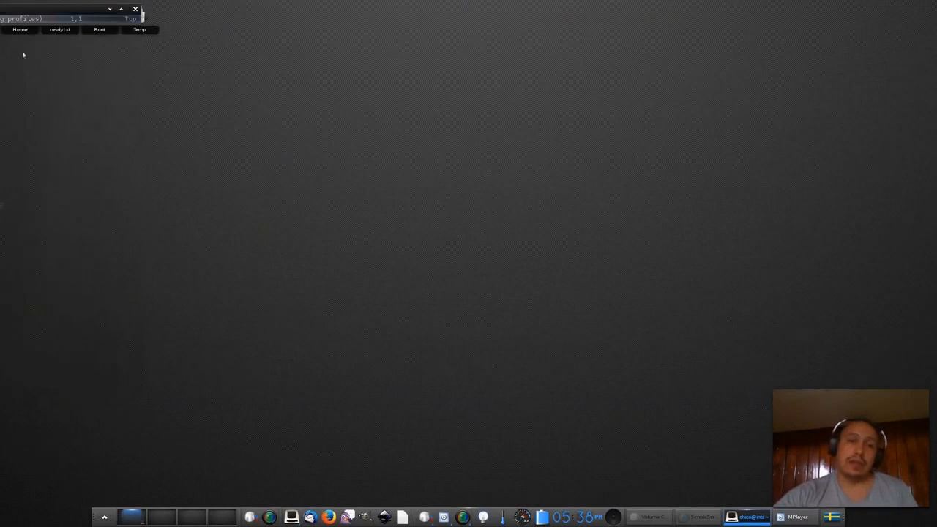
drag(67, 11, 459, 230)
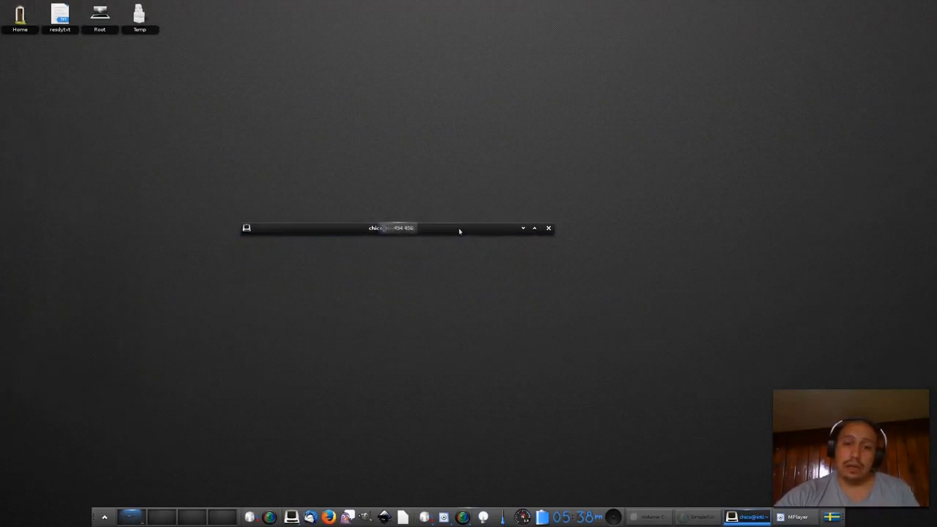
drag(554, 248, 550, 333)
drag(501, 230, 594, 92)
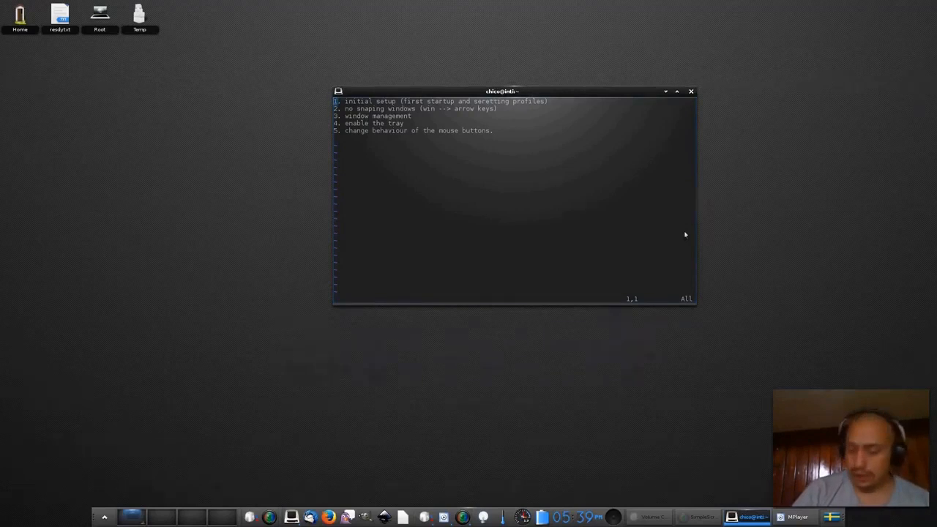
Snap the terminal window alternately to the left and right halves of the desktop, leaving it on the right half
key(super+Left)
key(super+Right)
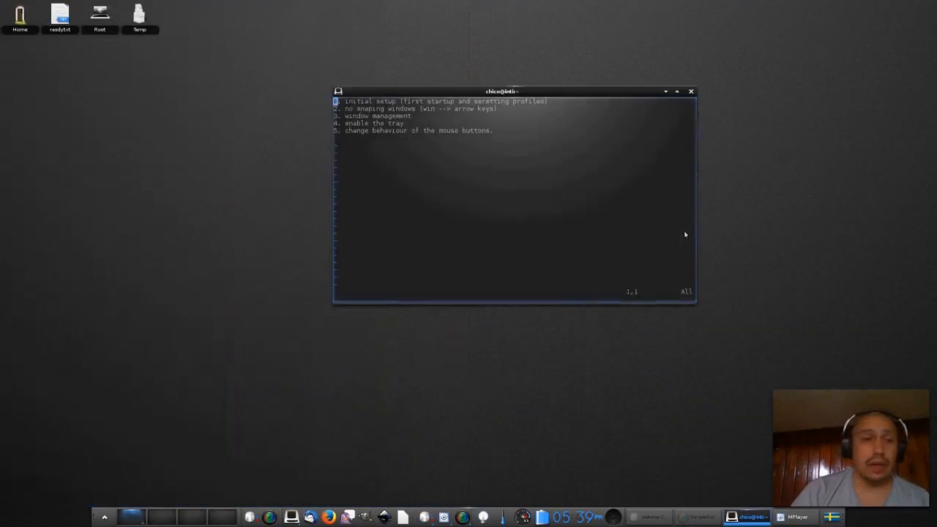
key(super+Right)
key(super+Left)
key(super+Left)
key(super+Right)
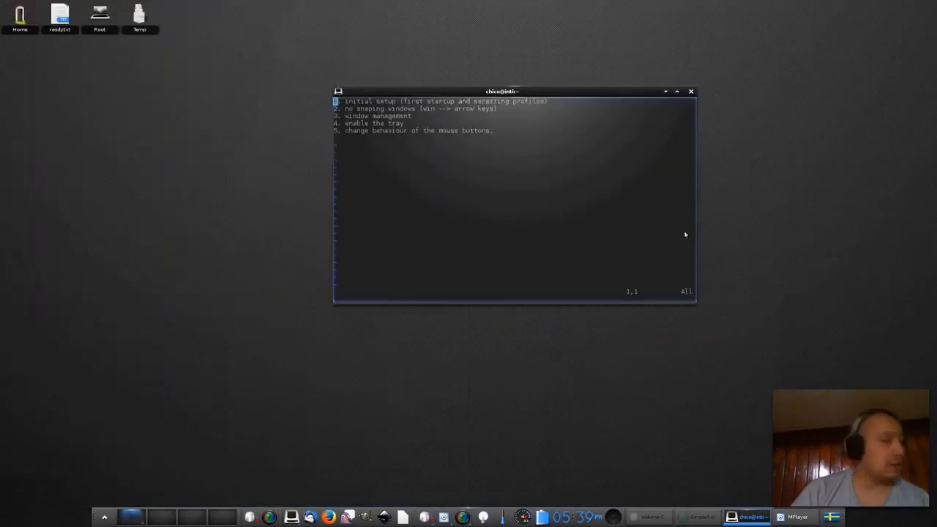
key(super+Right)
Open a second terminal window and snap it to the left half of the desktop
key(super)
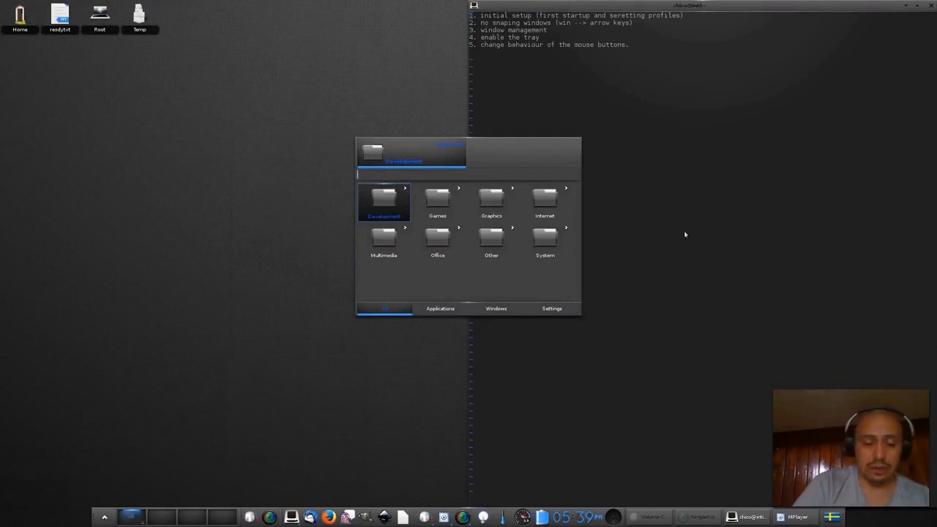
key(Return)
key(Return)
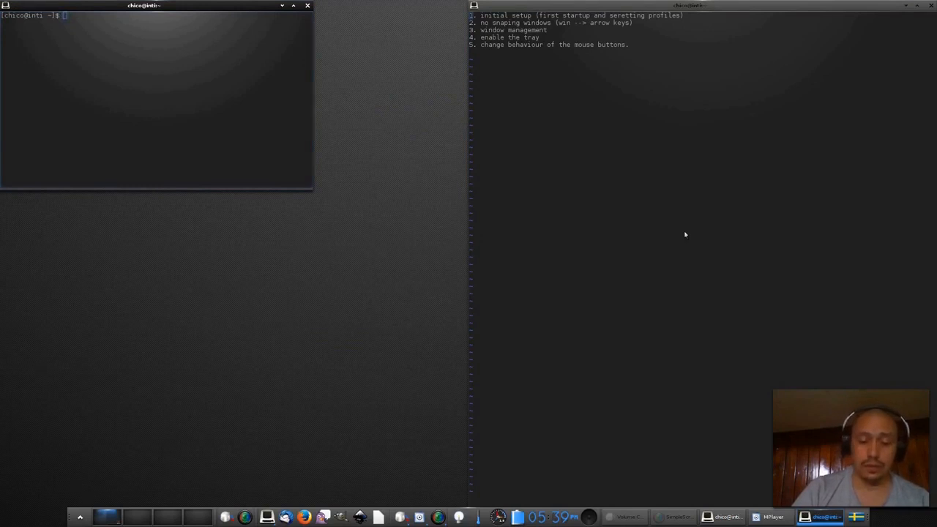
key(super+Left)
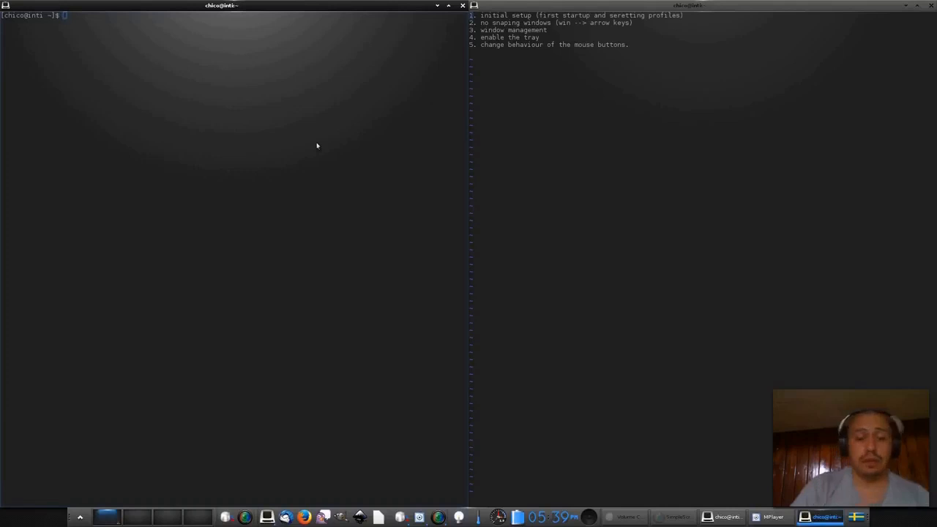
Create a new file named blah.txt with vim in the left terminal
text(vim )
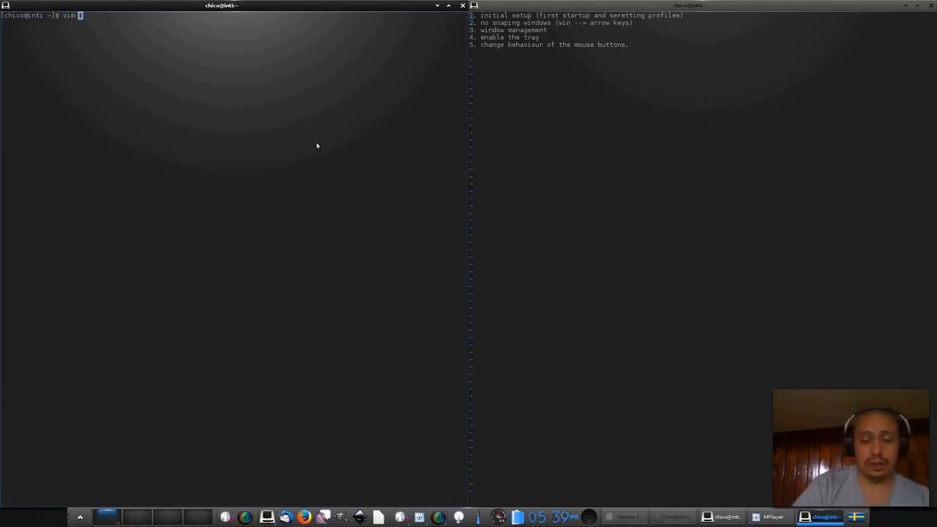
text(blah.)
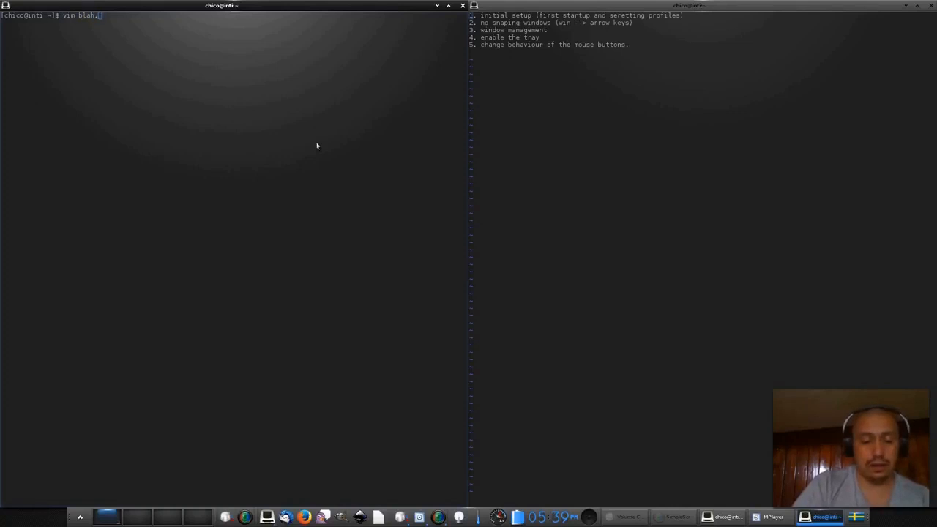
text(txt)
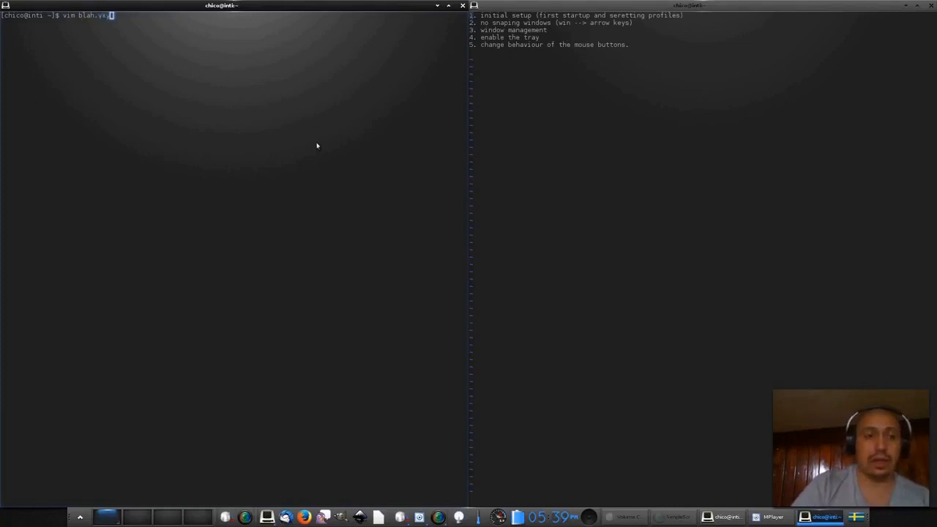
key(BackSpace)
key(BackSpace)
key(BackSpace)
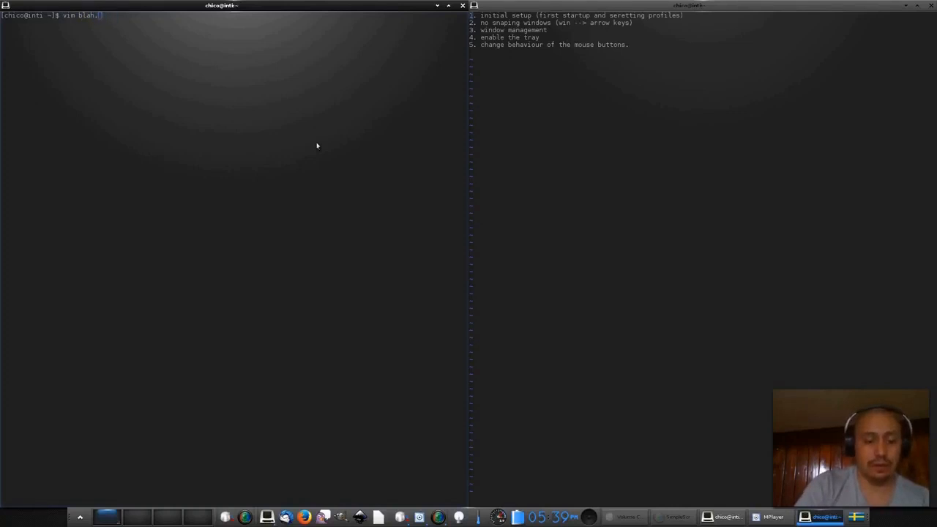
text(txt)
key(Return)
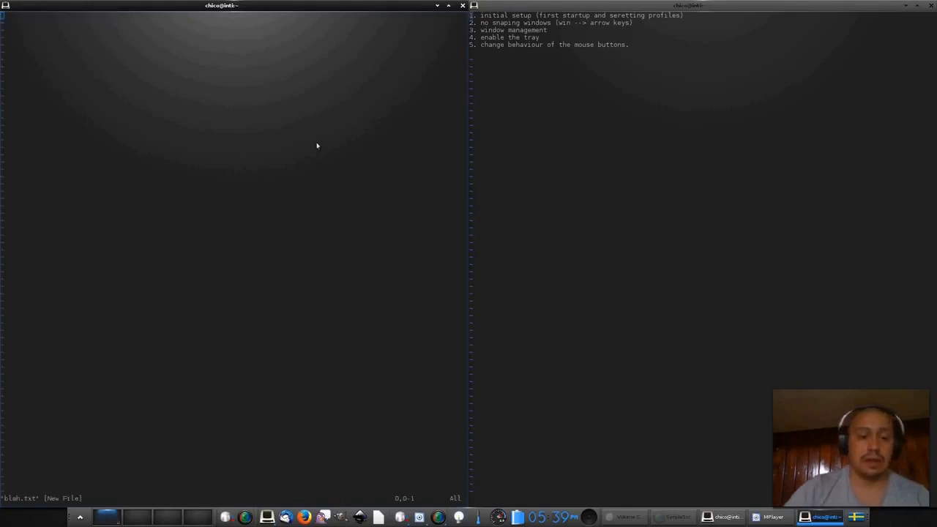
Copy the five-item topic list from the right terminal and insert it into blah.txt
key(i)
click(640, 48)
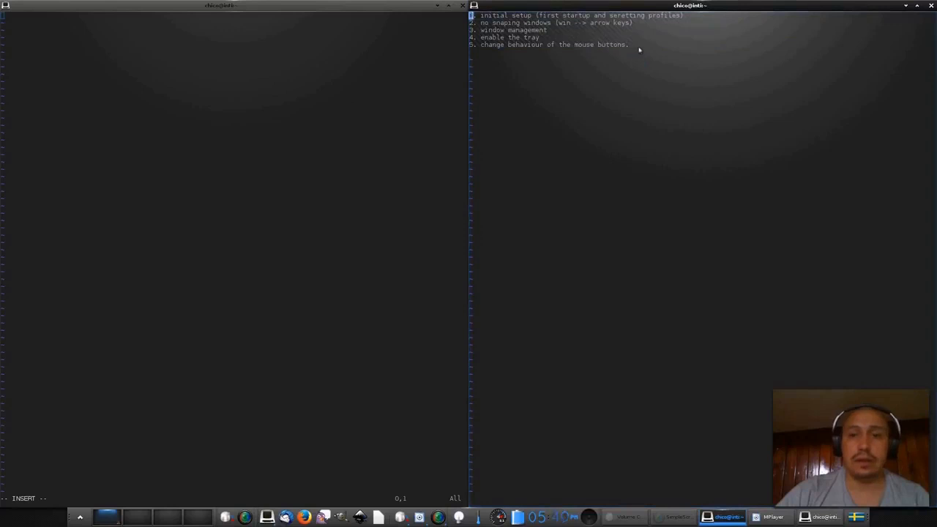
drag(631, 46, 469, 14)
key(super+c)
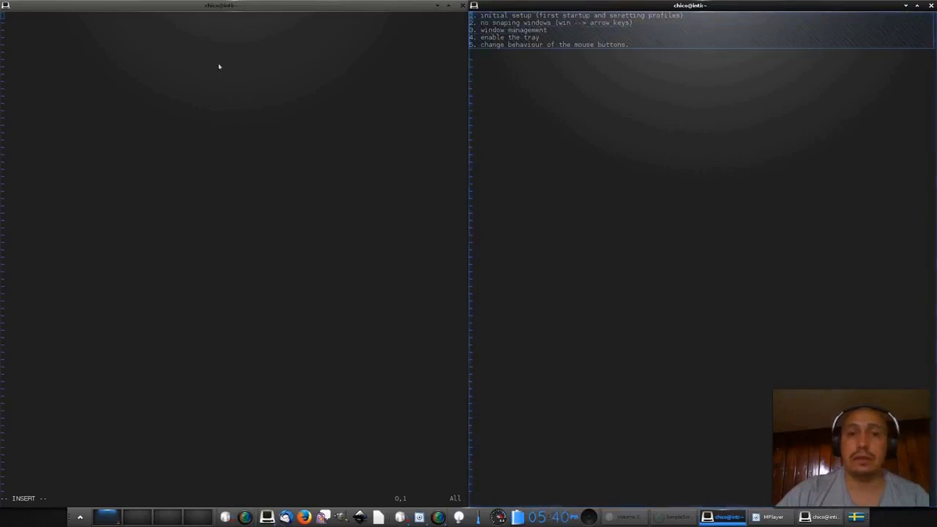
click(220, 67)
middle_click(220, 67)
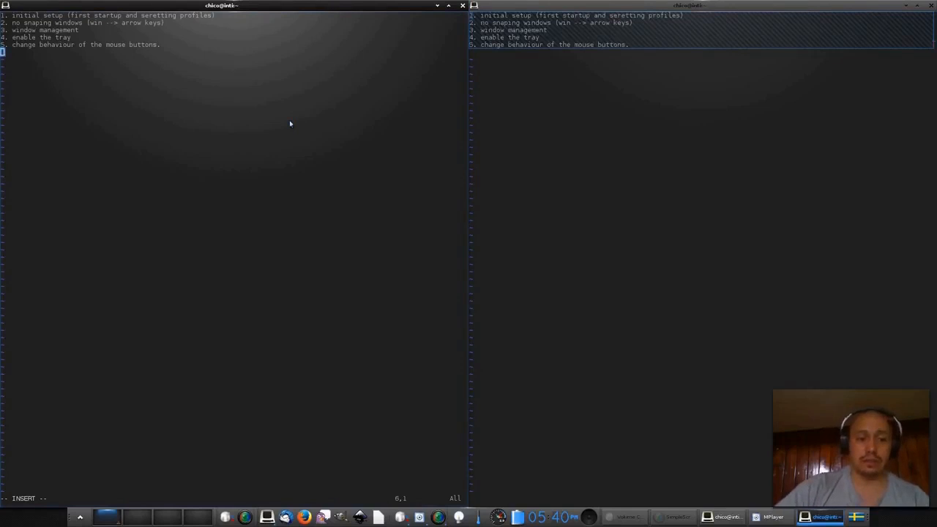
Save blah.txt and quit vim with the wq command
key(Escape)
text(::)
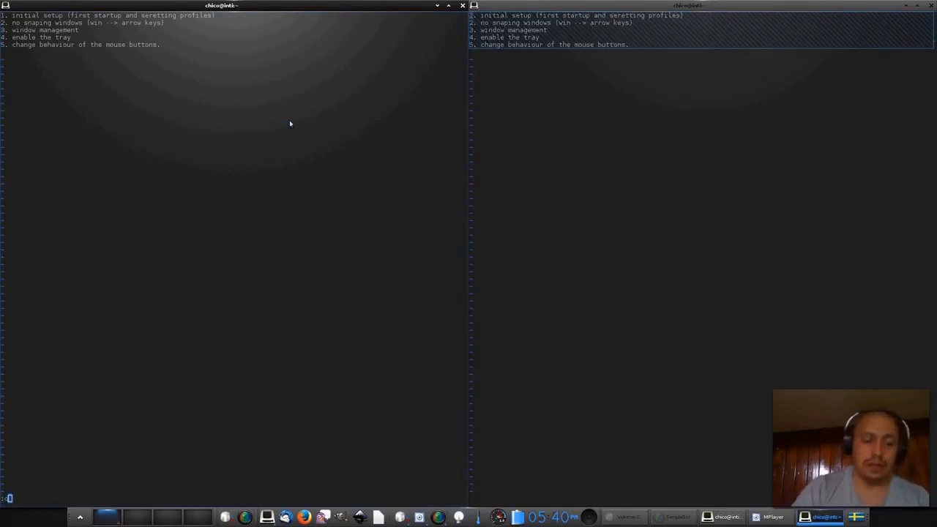
text(wq)
key(Return)
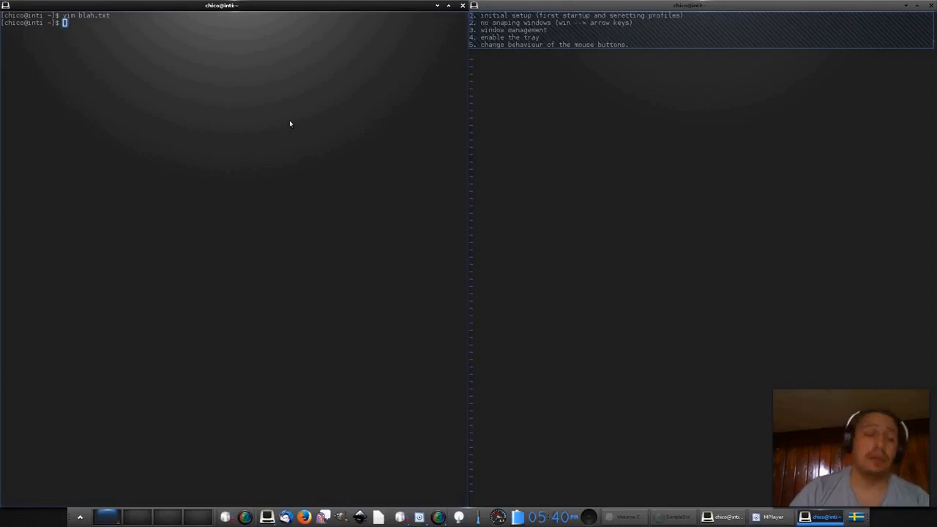
Select the file name blah.txt in the previous command and paste it three times at the prompt
double_click(85, 15)
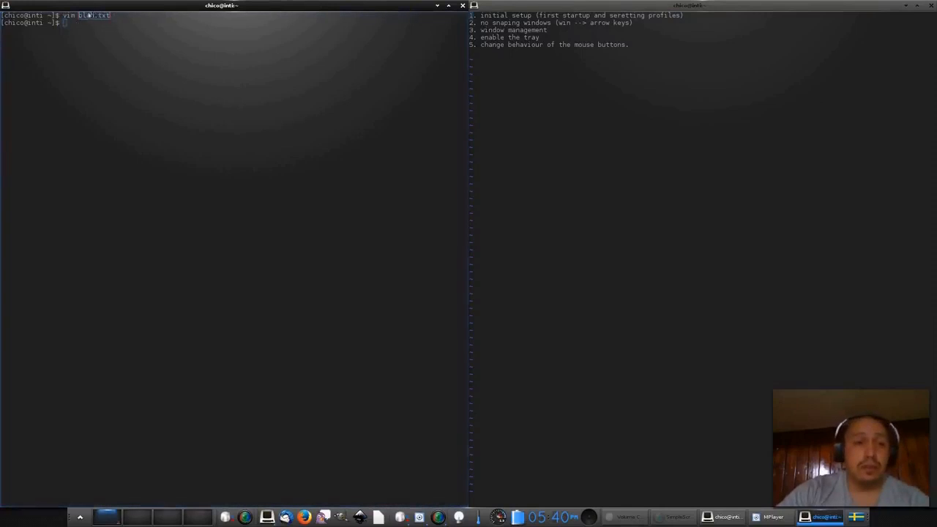
middle_click(237, 99)
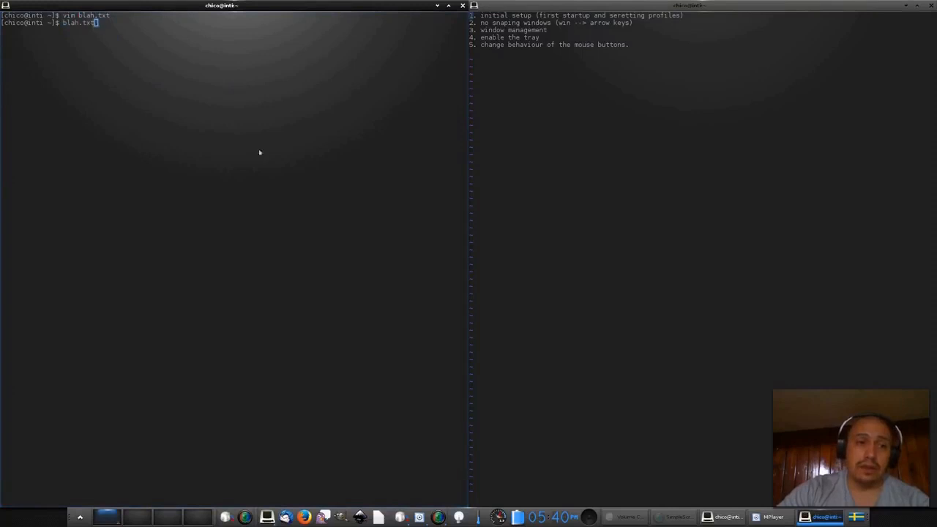
middle_click(241, 98)
middle_click(329, 95)
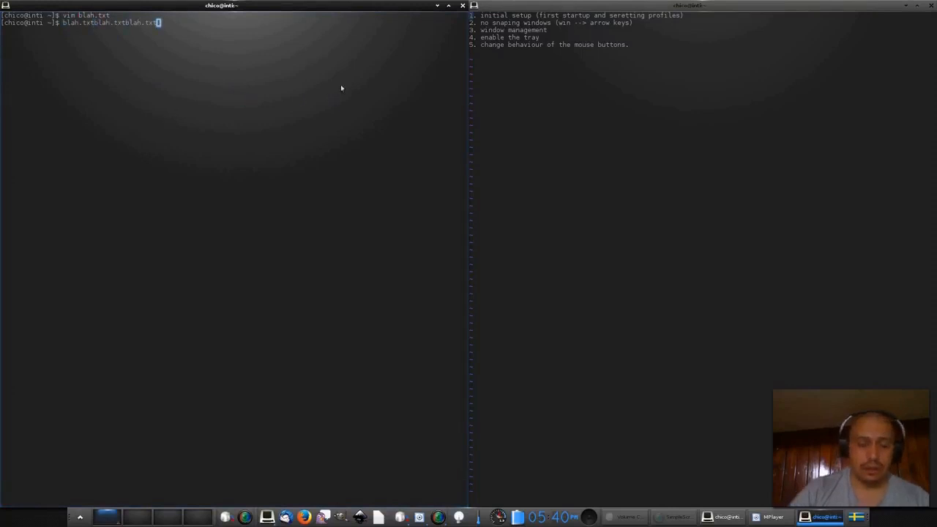
Delete all the pasted file names from the terminal prompt
key(BackSpace)
key(BackSpace)
key(BackSpace)
key(BackSpace)
key(BackSpace)
key(BackSpace)
key(BackSpace)
key(BackSpace)
key(BackSpace)
key(BackSpace)
key(BackSpace)
key(BackSpace)
key(BackSpace)
key(BackSpace)
key(BackSpace)
key(BackSpace)
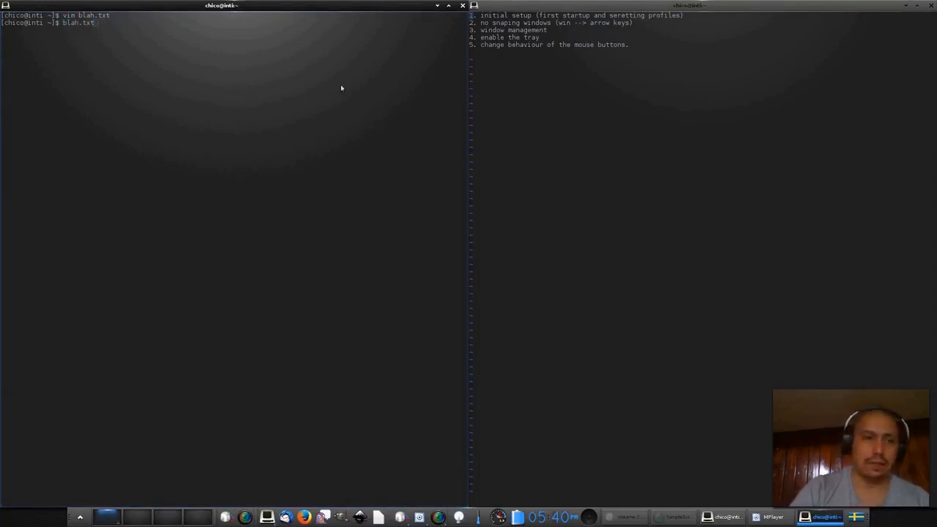
key(BackSpace)
key(BackSpace)
key(BackSpace)
key(BackSpace)
key(BackSpace)
key(BackSpace)
key(BackSpace)
key(BackSpace)
End the left terminal session with the exit command
key(Return)
text(exit)
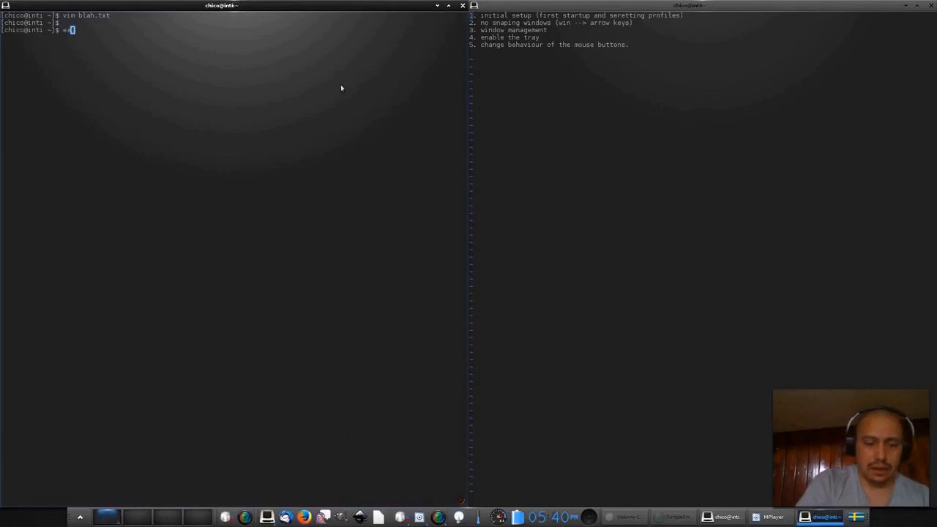
key(Return)
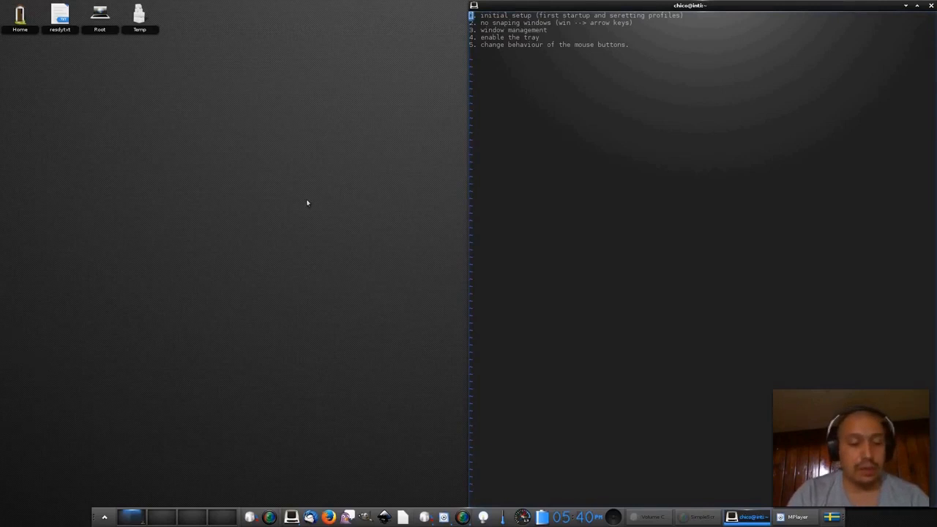
Open the application launcher and look up Terminology, Pidgin and Firefox in turn by their first letters, clearing each search
key(alt+Escape)
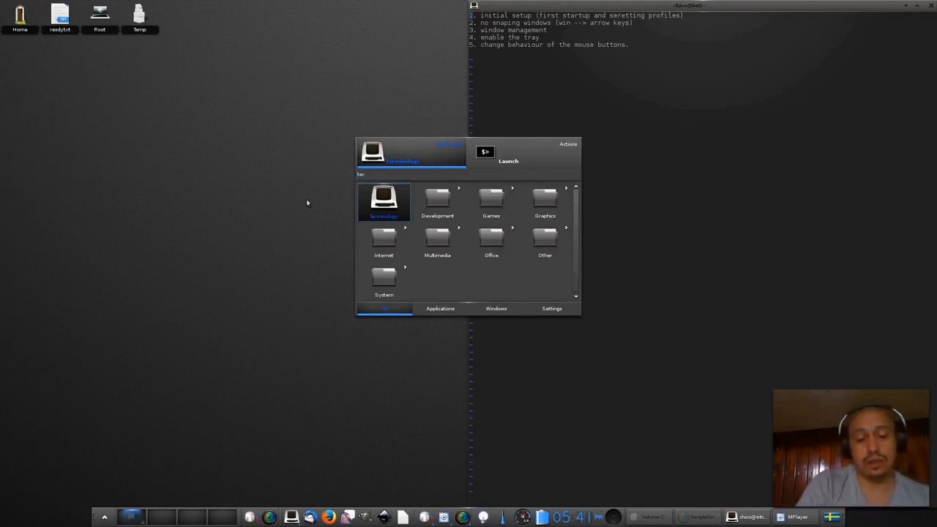
key(BackSpace)
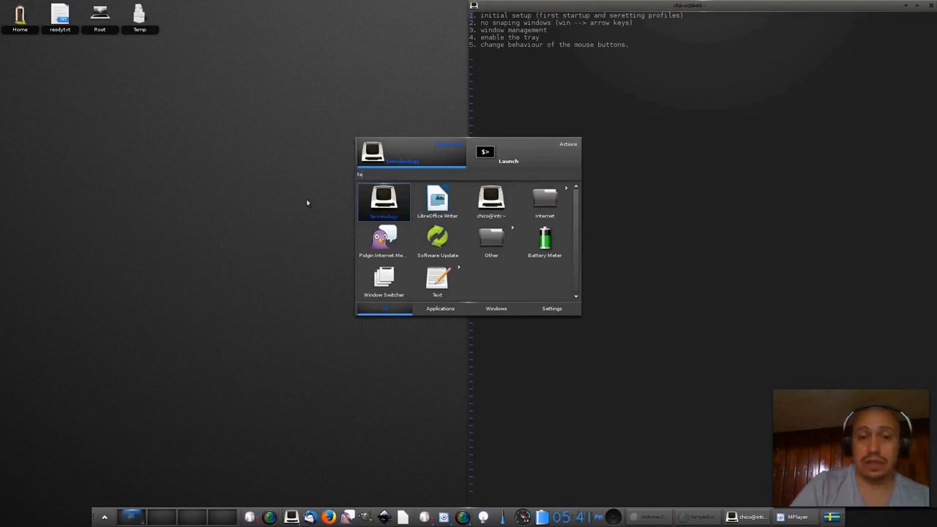
key(BackSpace)
key(BackSpace)
text(p)
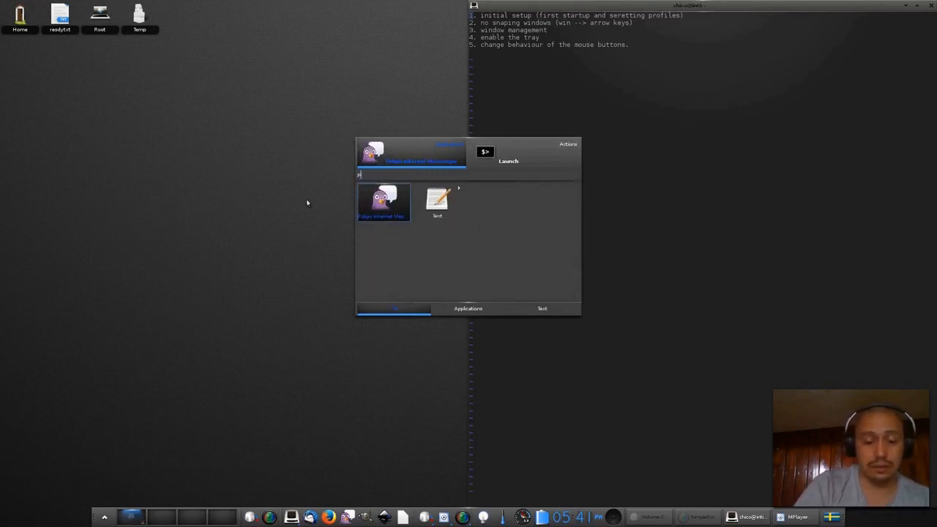
key(BackSpace)
key(BackSpace)
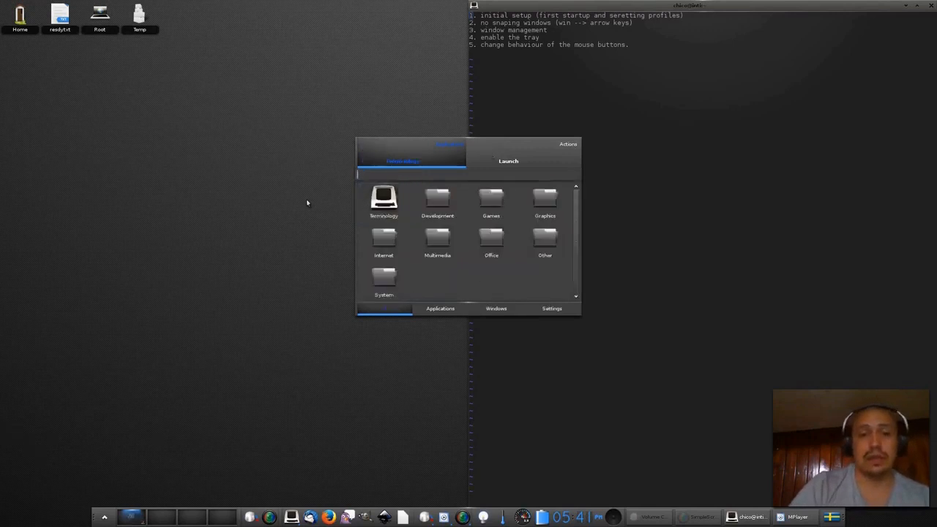
text(f)
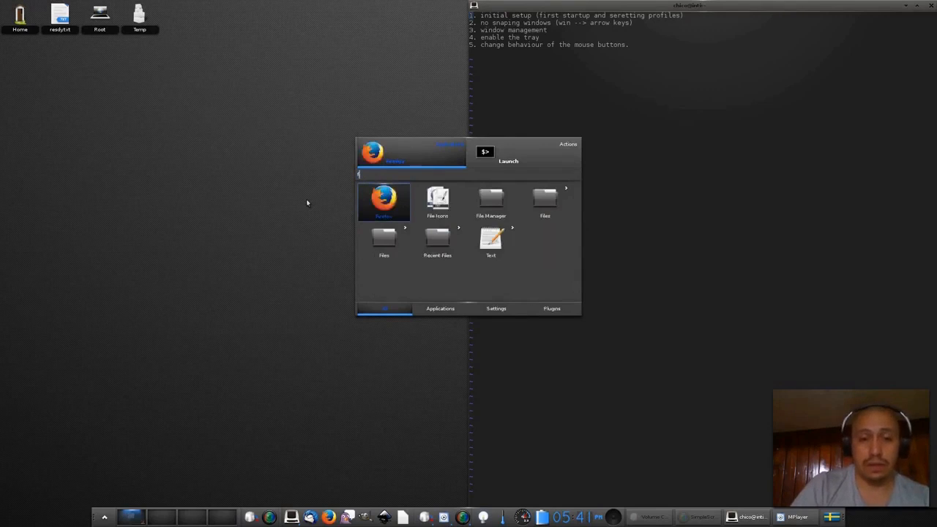
key(BackSpace)
key(BackSpace)
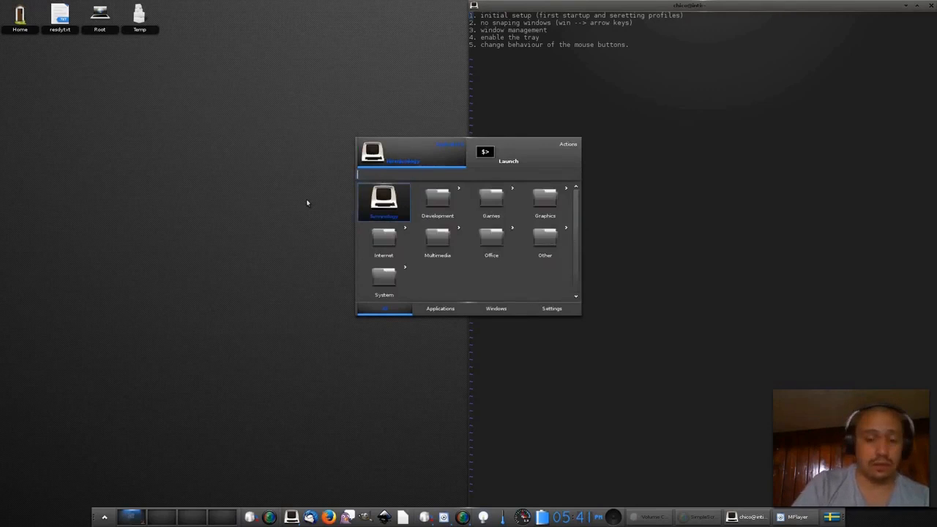
Look up the LibreOffice applications with "lib" and the settings entries with "set" in the launcher, clearing both searches
text(lib)
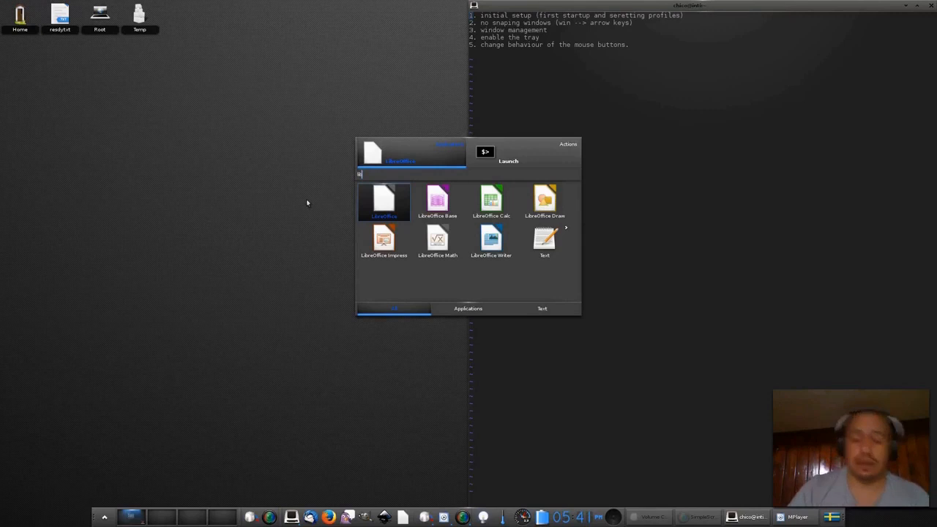
key(BackSpace)
key(BackSpace)
key(BackSpace)
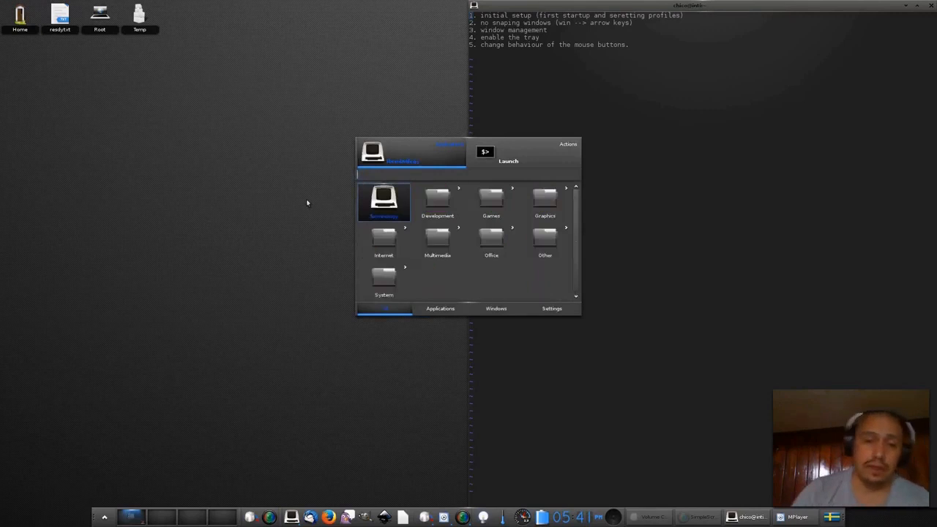
text(setu)
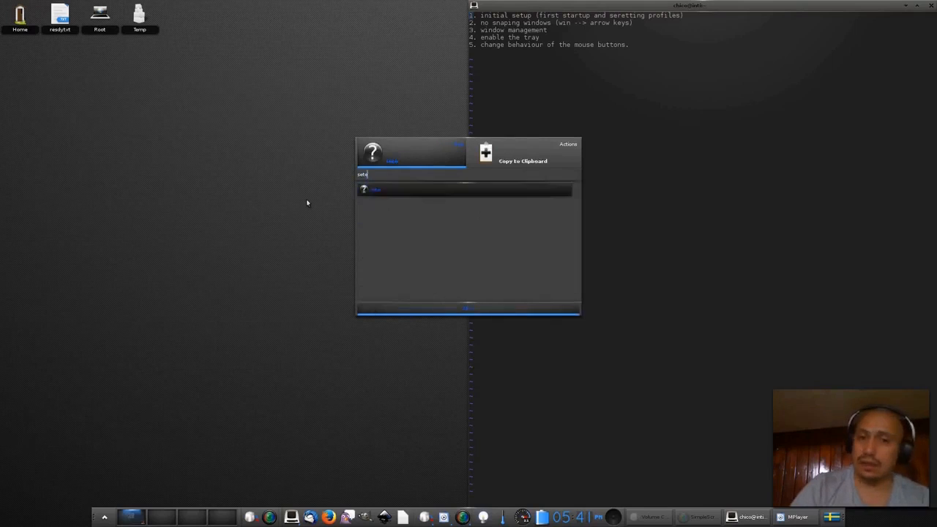
key(BackSpace)
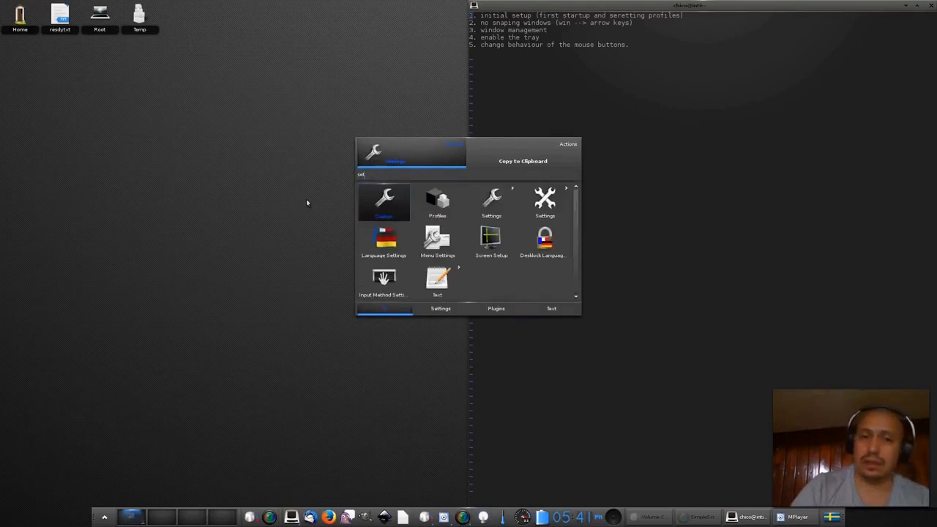
key(BackSpace)
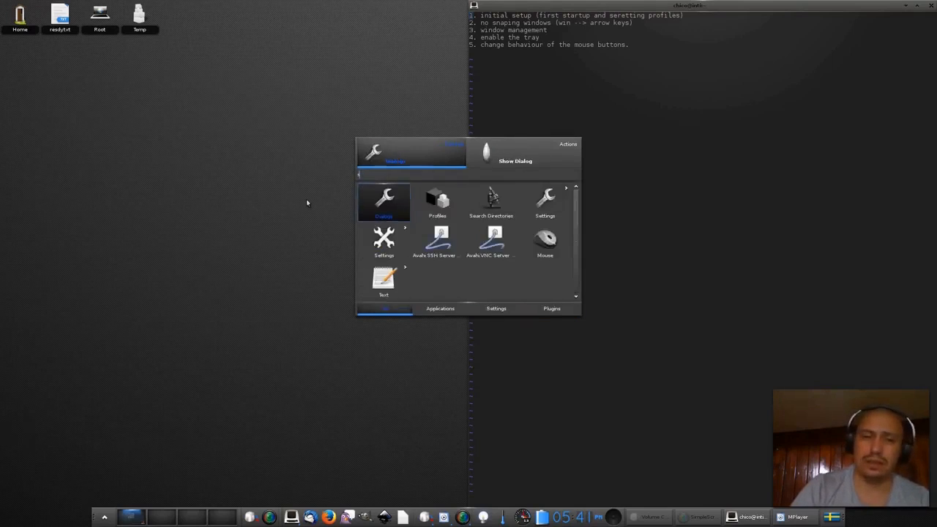
key(BackSpace)
key(BackSpace)
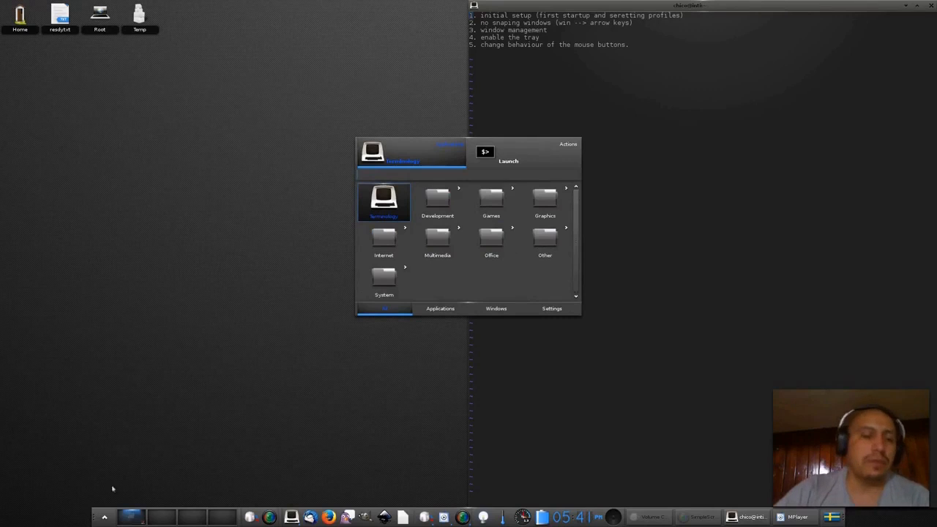
Open the Settings Panel and move its window to the upper part of the free left half of the desktop
click(104, 517)
click(106, 518)
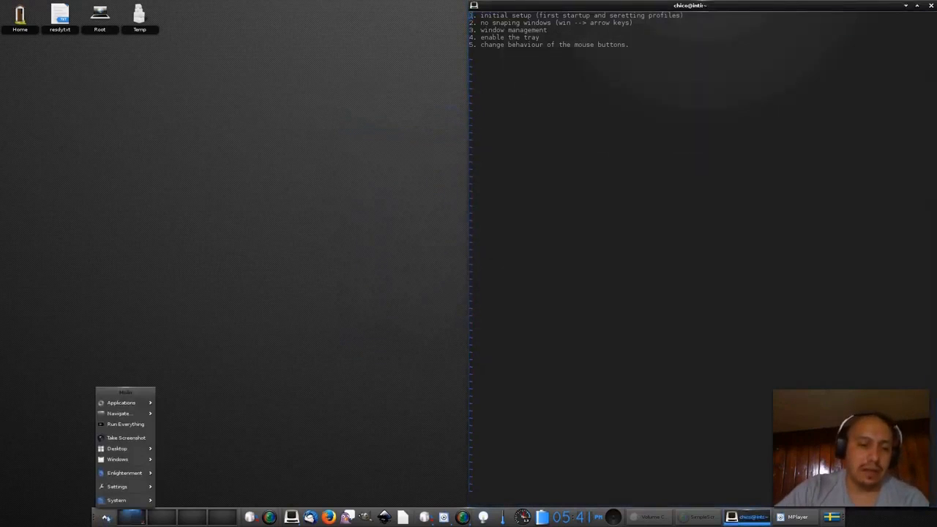
mouse_move(135, 443)
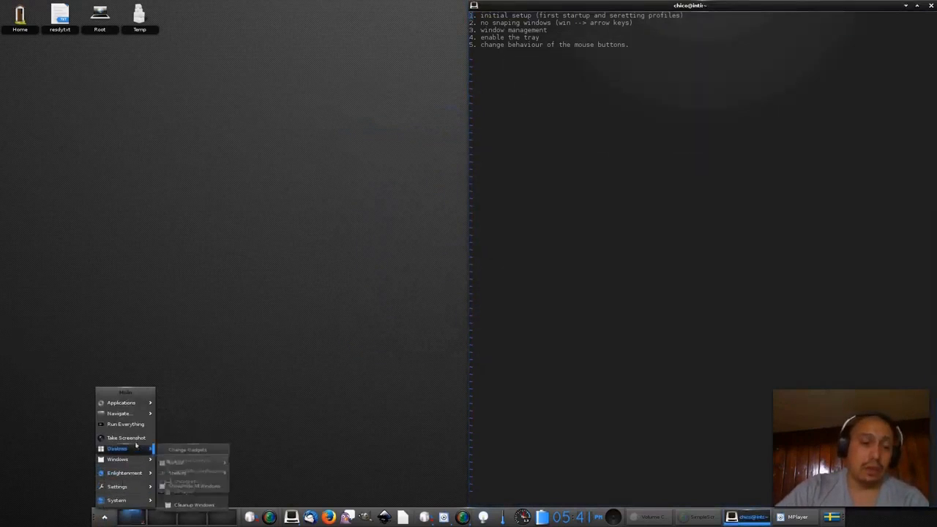
mouse_move(134, 480)
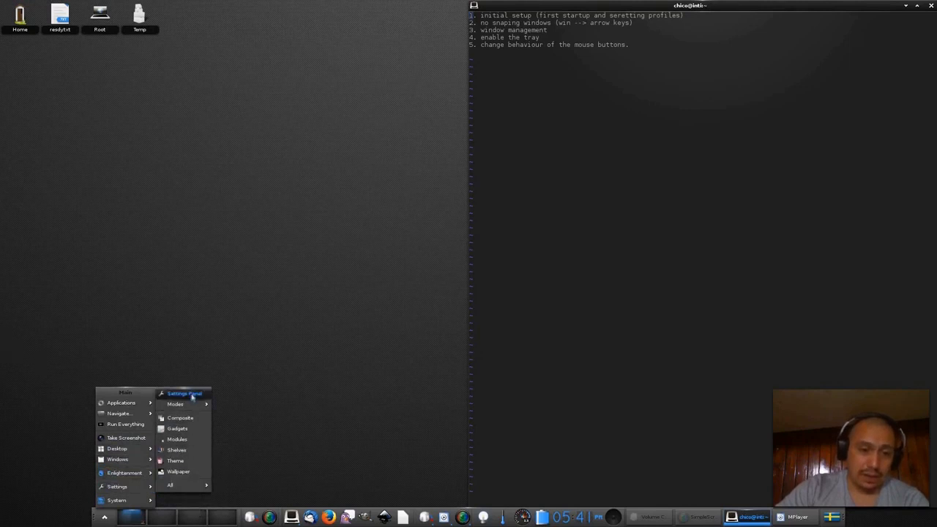
click(193, 397)
drag(456, 192, 305, 58)
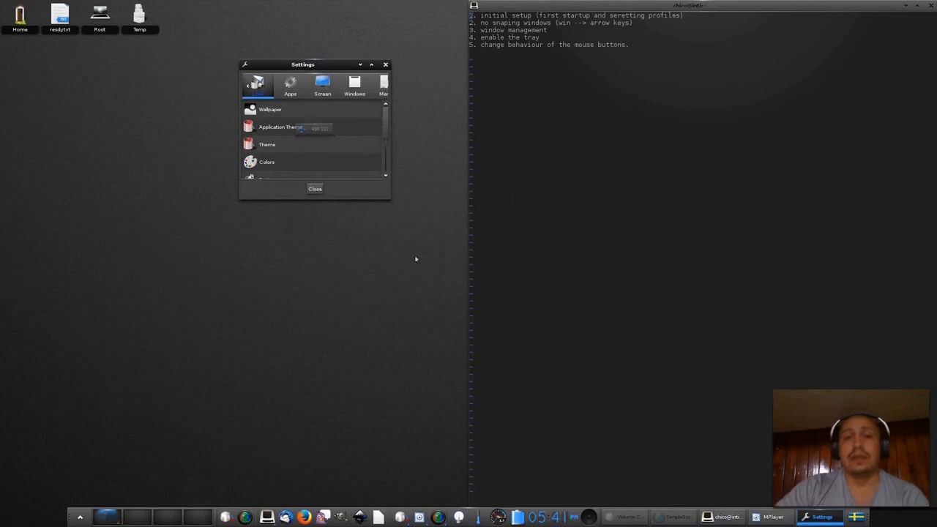
Enlarge the Settings window until all its categories show and move it up near the upper edge of the desktop
alt+right_click(380, 185)
click(184, 312)
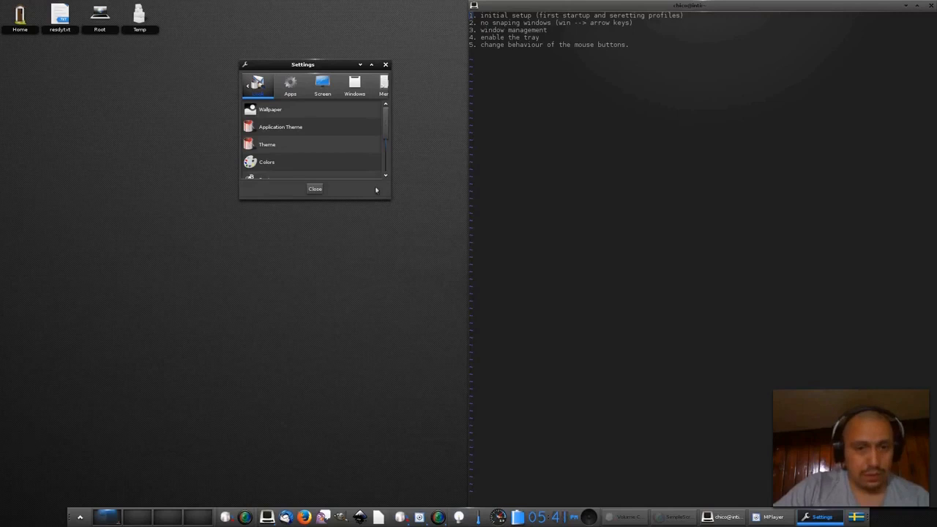
drag(380, 190, 797, 428)
drag(680, 65, 598, 27)
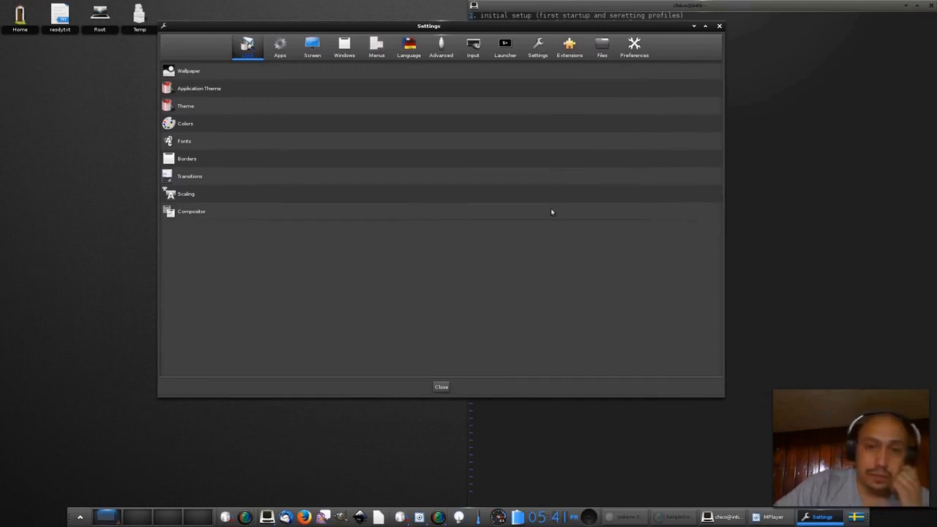
Open the Mouse Bindings settings from the Input category and place the dialog over the middle of the Settings window
click(472, 50)
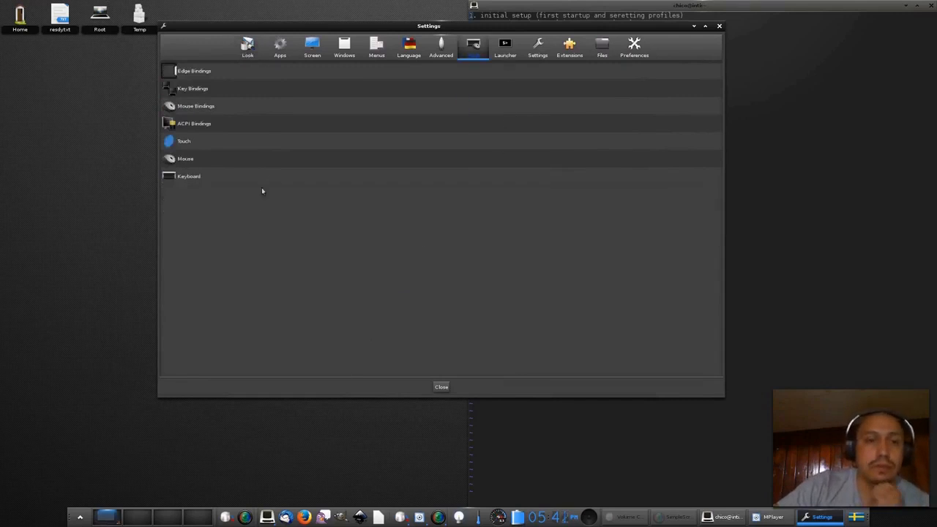
click(209, 106)
drag(145, 246, 444, 92)
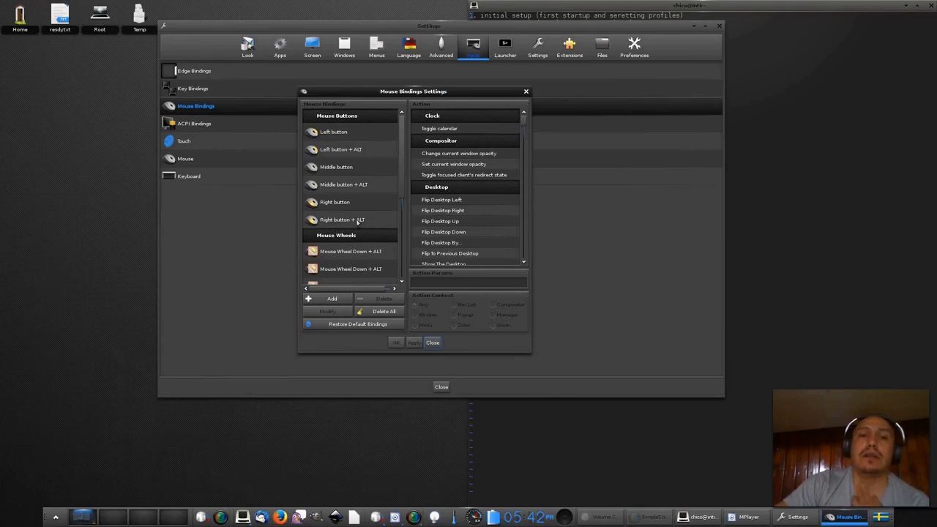
Assign the window action Resize to the Right button + ALT binding, apply it and enlarge the Mouse Bindings Settings window
click(357, 221)
scroll(505, 220, down, 10)
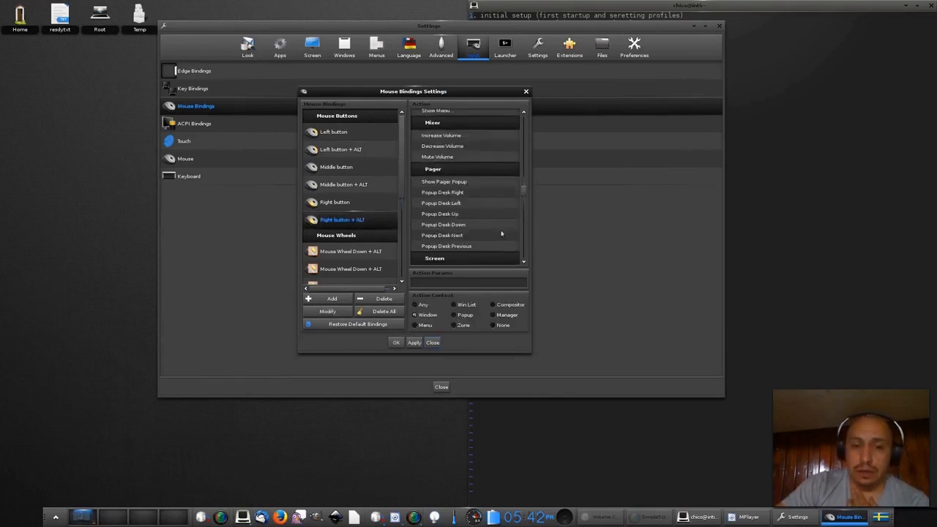
scroll(497, 238, down, 5)
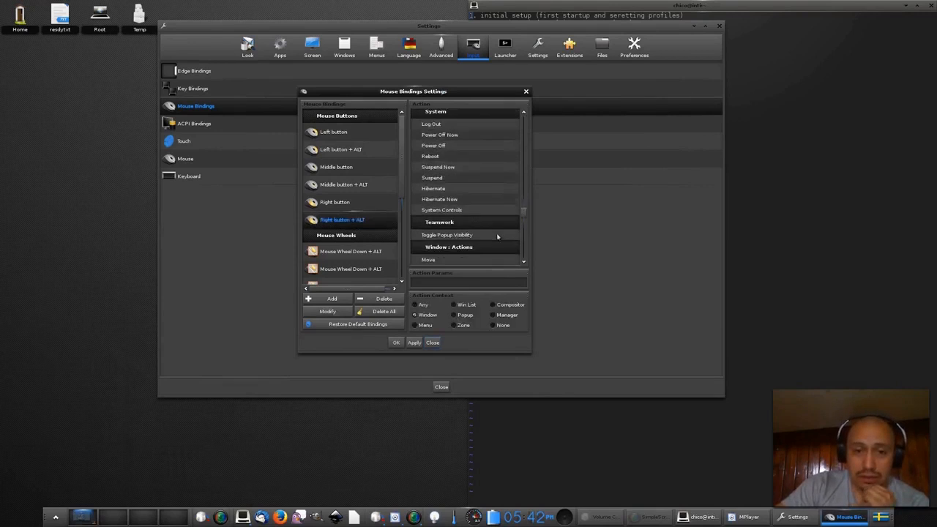
scroll(497, 237, down, 2)
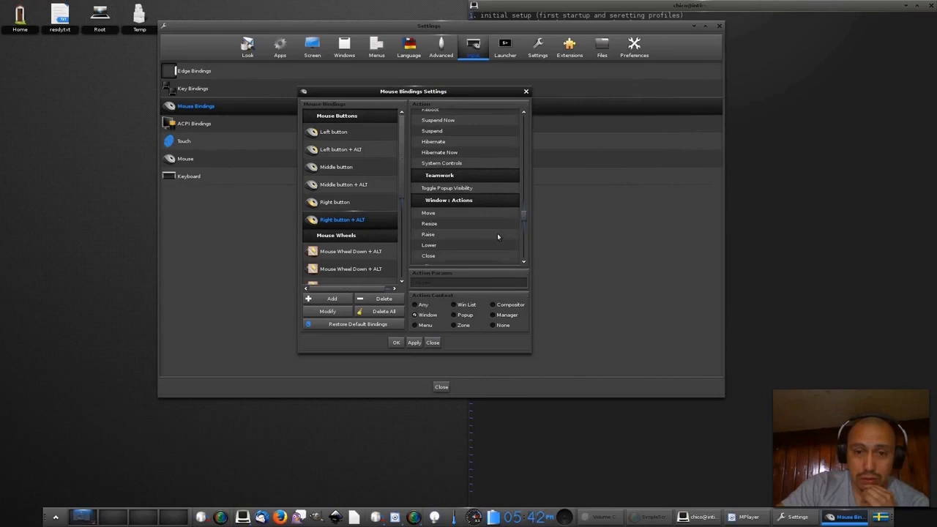
click(429, 224)
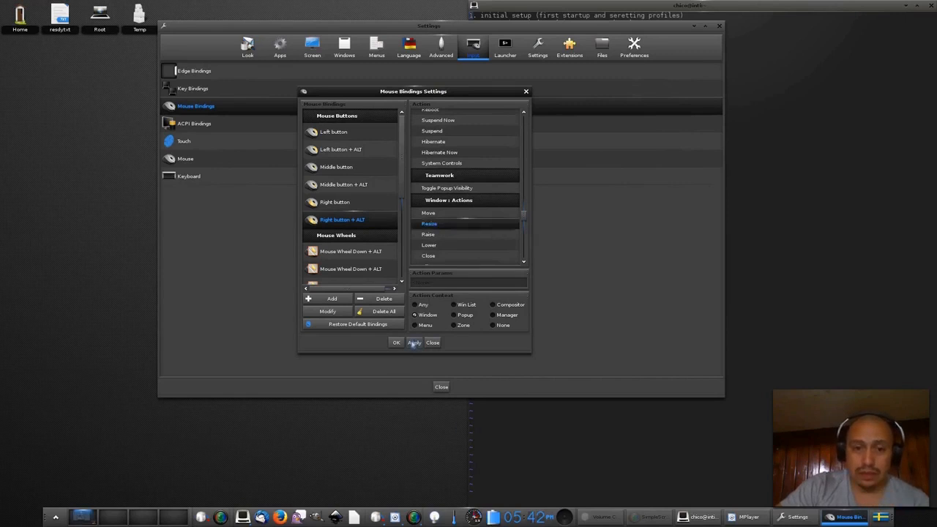
click(415, 343)
drag(484, 335, 661, 418)
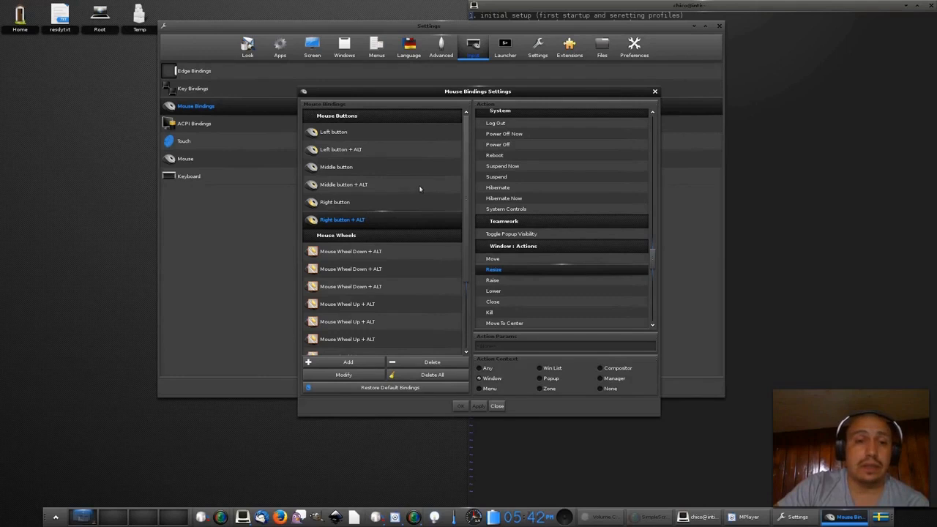
Assign the Window Menu action to the Middle button + ALT binding, apply it and close the mouse bindings dialog
click(419, 187)
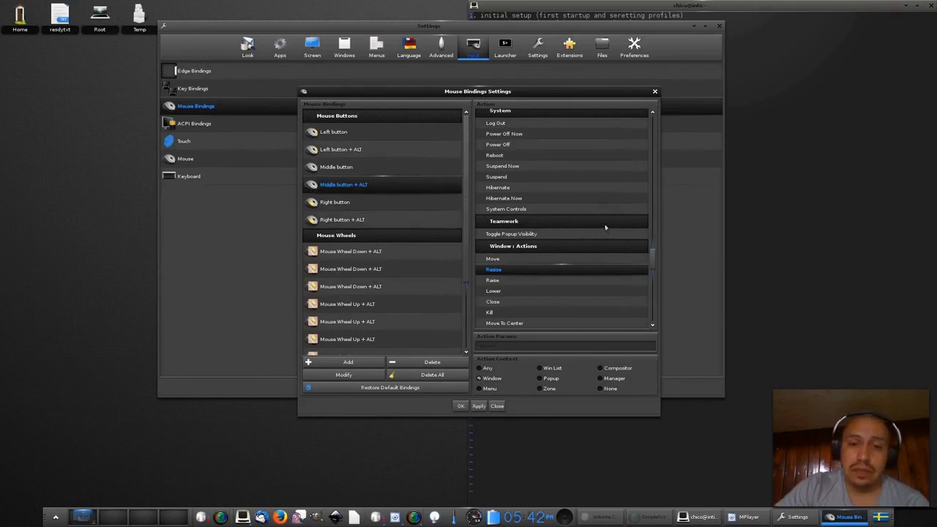
scroll(588, 231, up, 10)
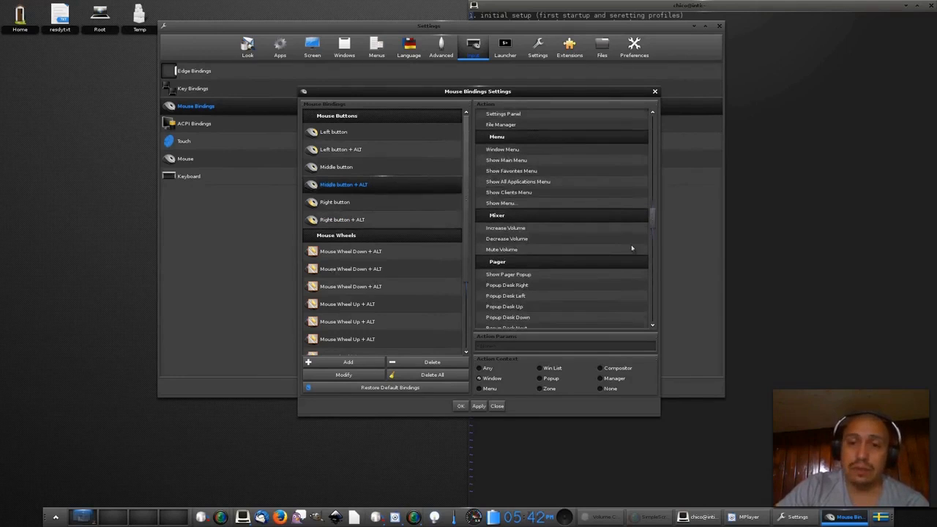
drag(654, 220, 655, 180)
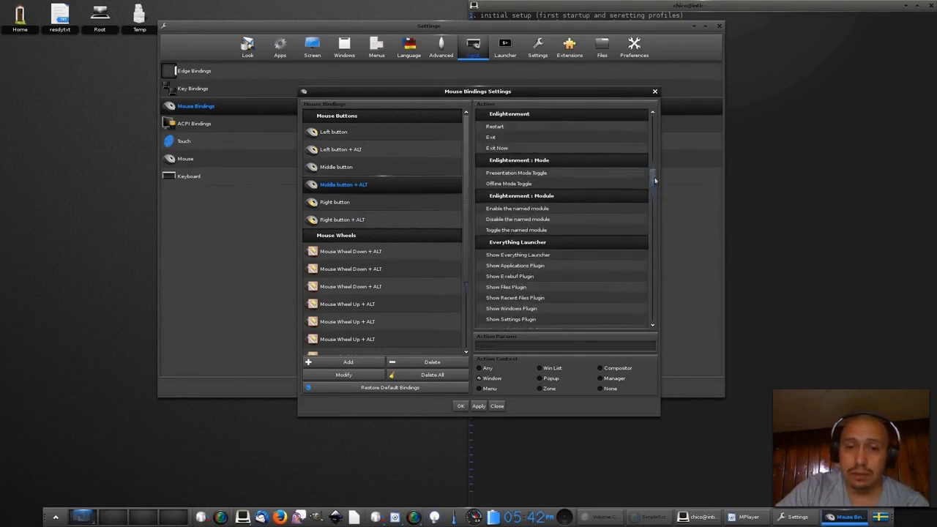
scroll(568, 220, up, 7)
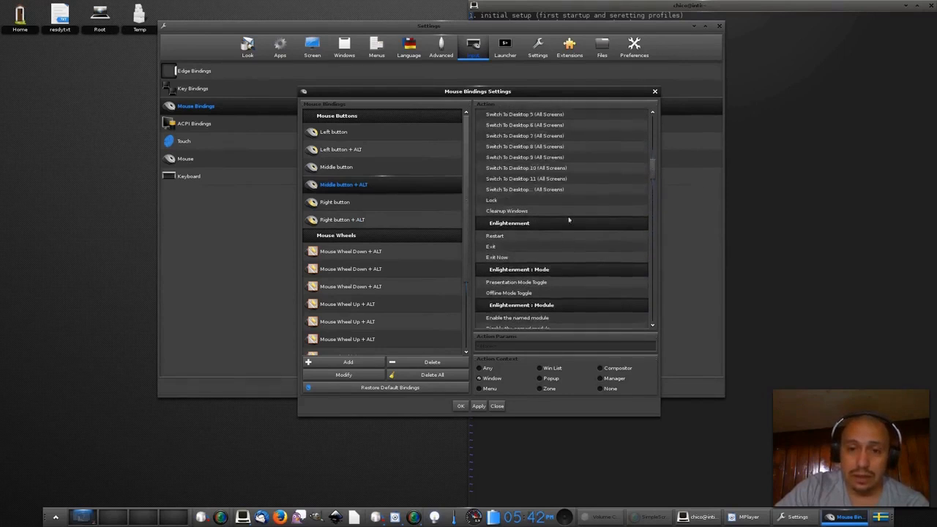
scroll(569, 220, up, 8)
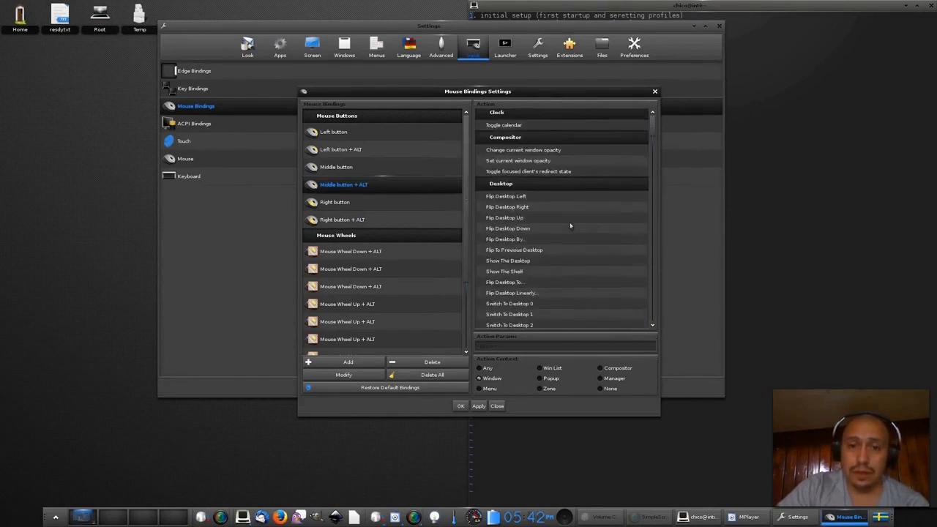
scroll(569, 219, down, 12)
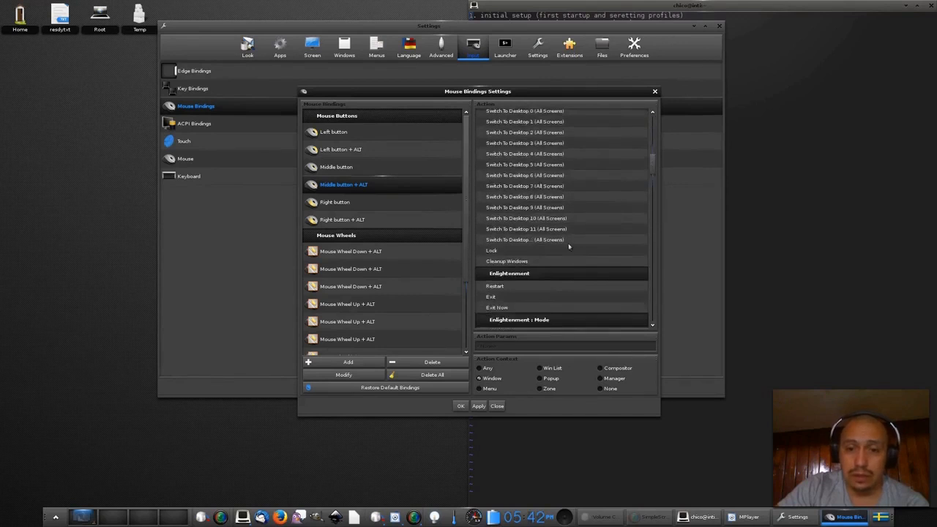
scroll(572, 249, down, 5)
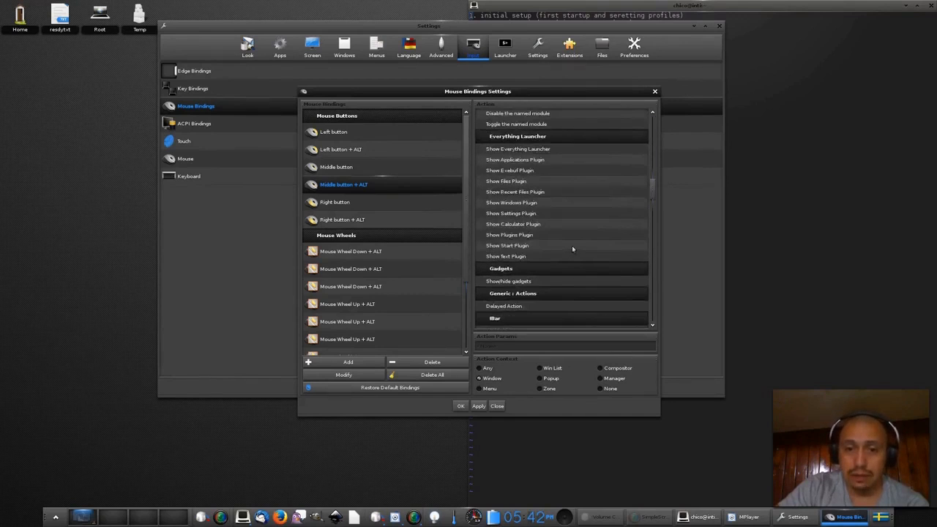
scroll(572, 249, down, 4)
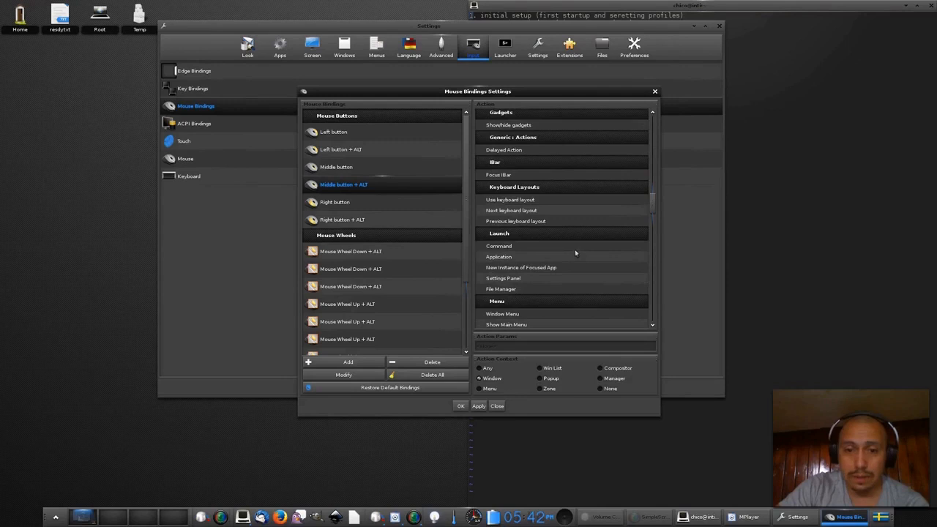
scroll(576, 253, down, 3)
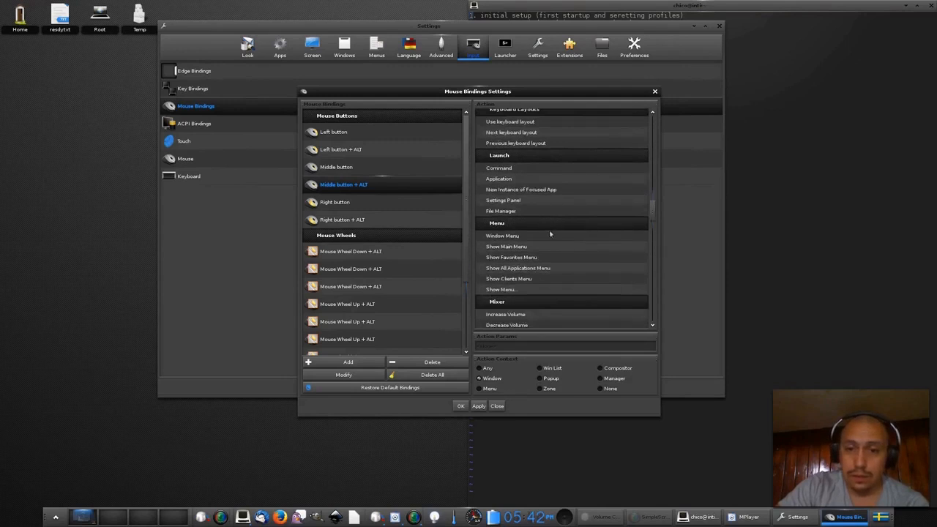
click(514, 238)
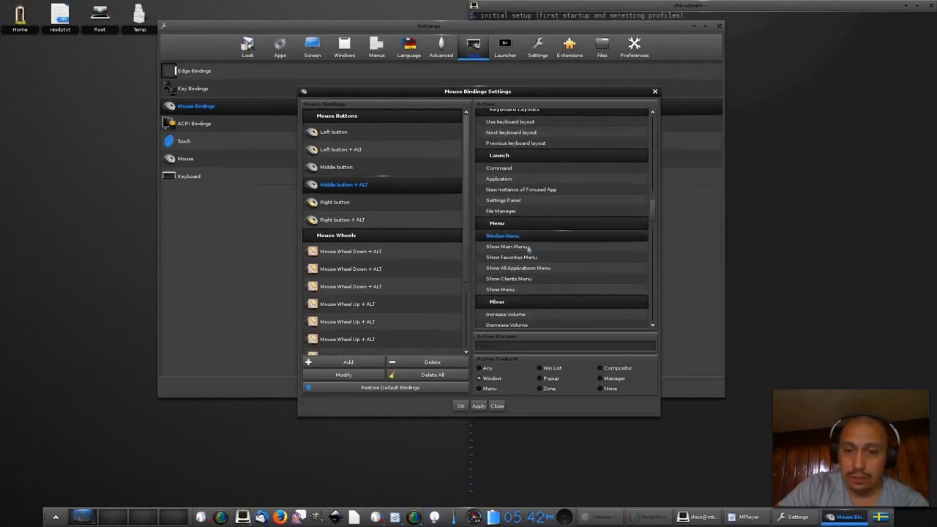
click(479, 406)
click(497, 407)
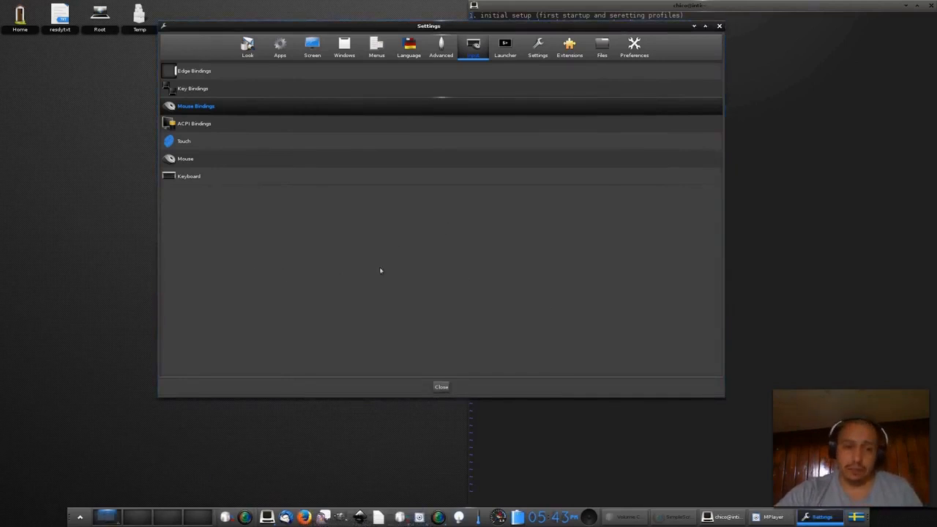
Shrink the Settings window slightly and open the Modules settings from the Extensions category
drag(649, 356, 692, 376)
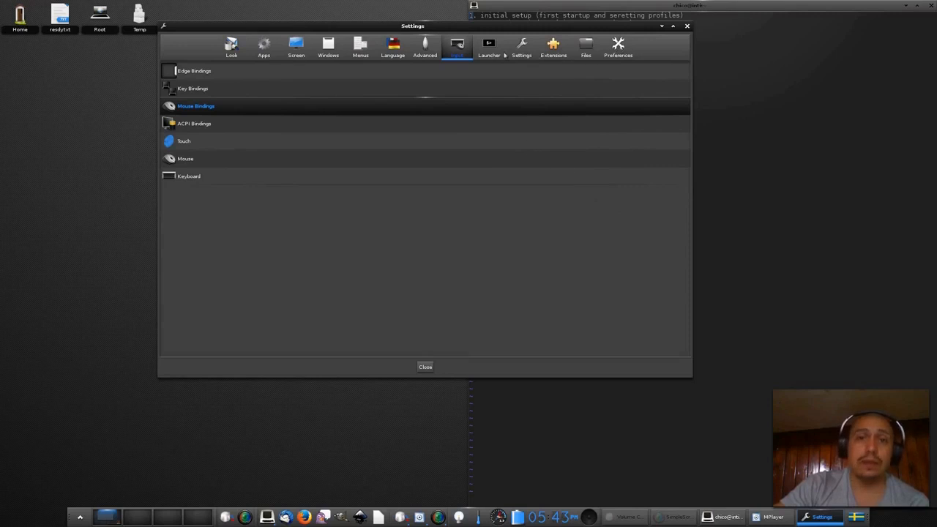
click(554, 47)
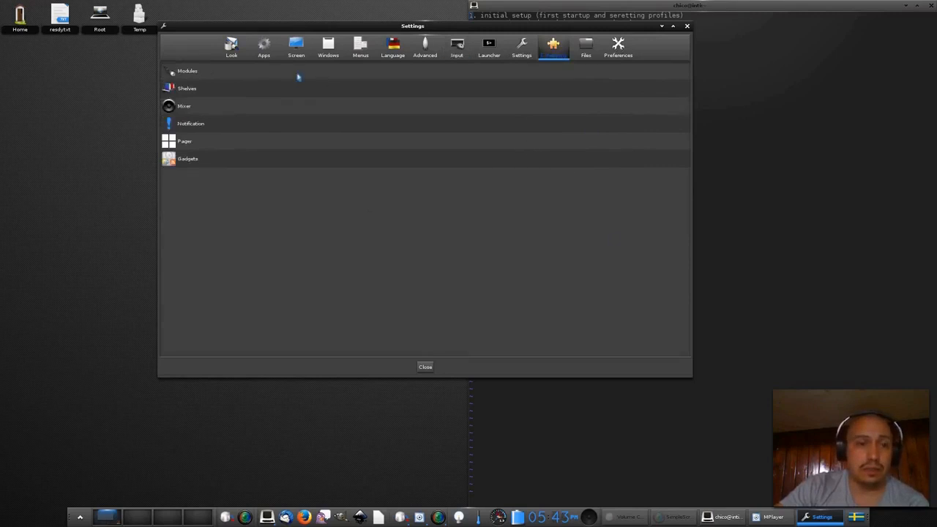
click(298, 73)
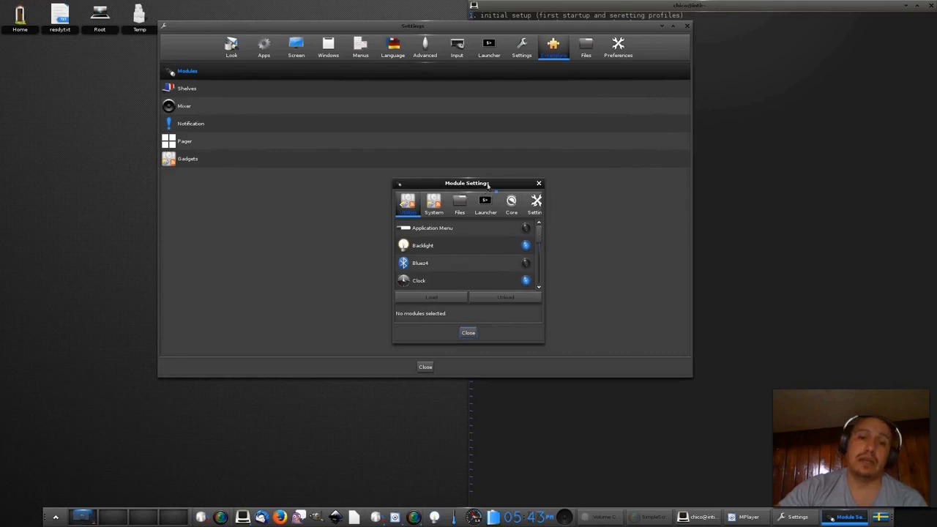
Move and enlarge the Module Settings window to show the whole module list, and load the Systray module
drag(488, 185, 329, 66)
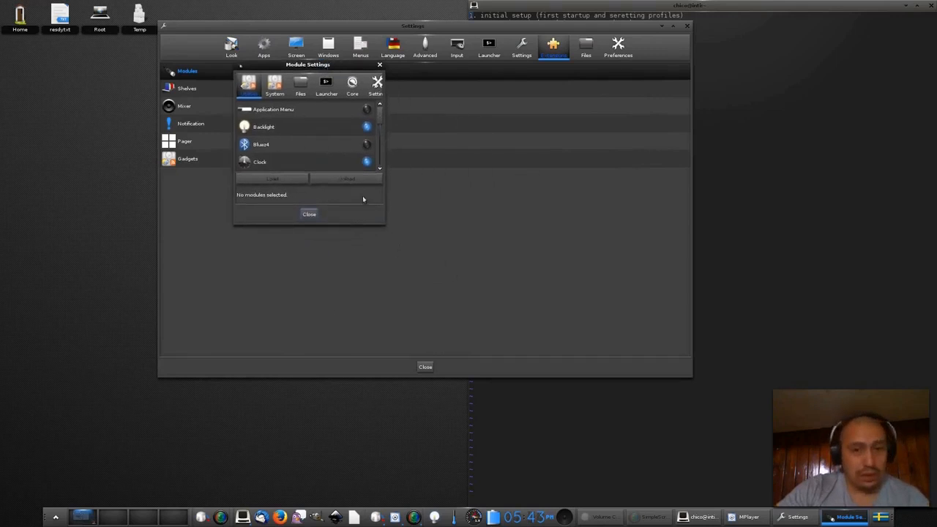
drag(363, 196, 612, 410)
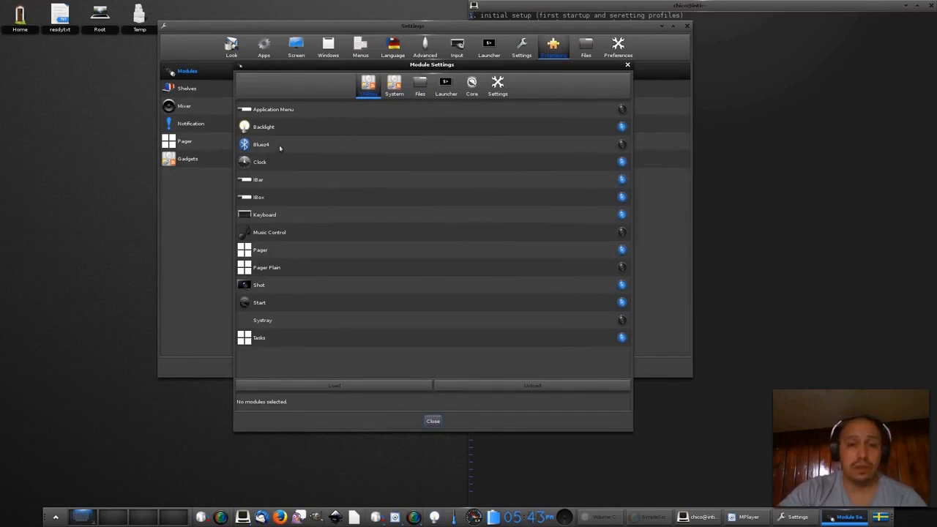
click(303, 145)
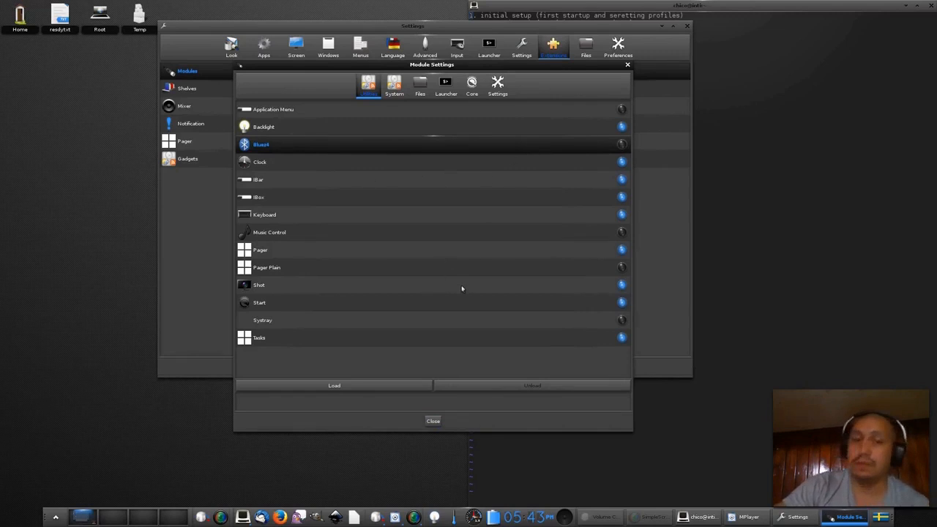
click(281, 322)
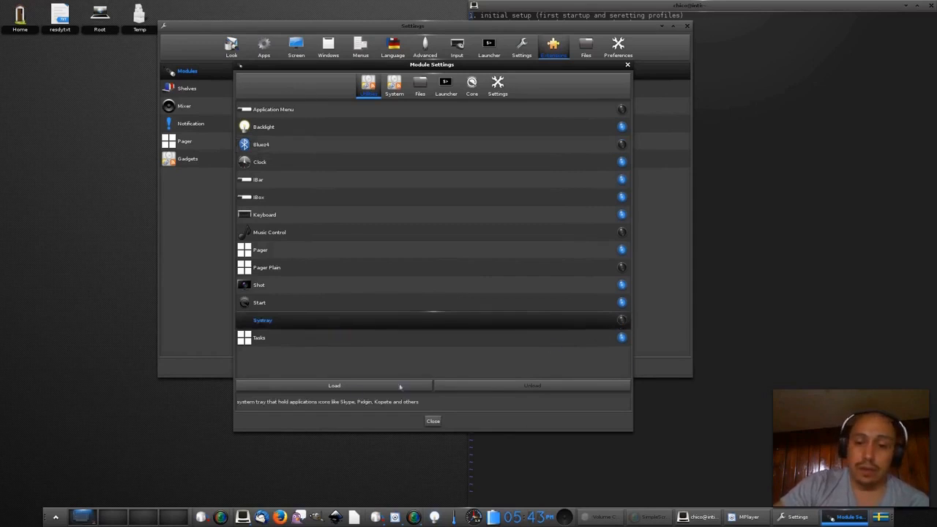
click(345, 388)
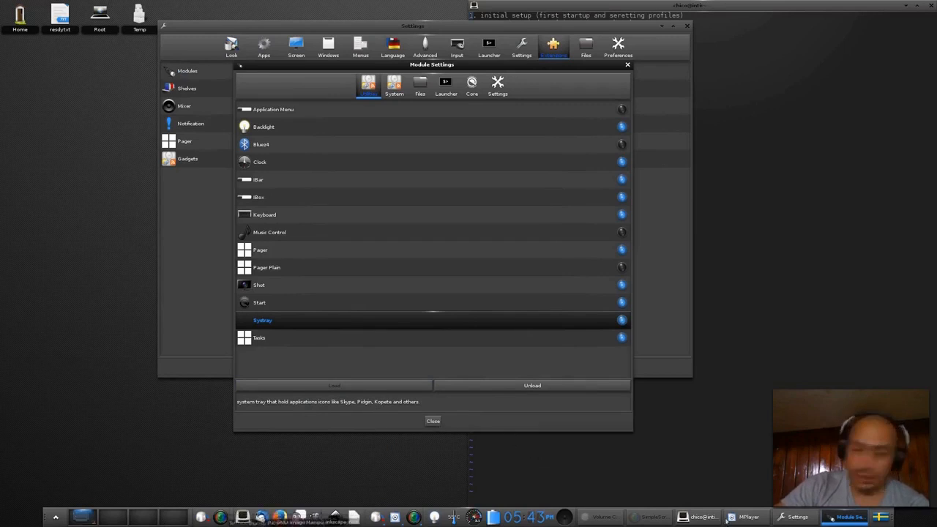
Open the contents settings of the bottom shelf, add the Systray gadget to it and close the Shelf Contents dialog
right_click(188, 517)
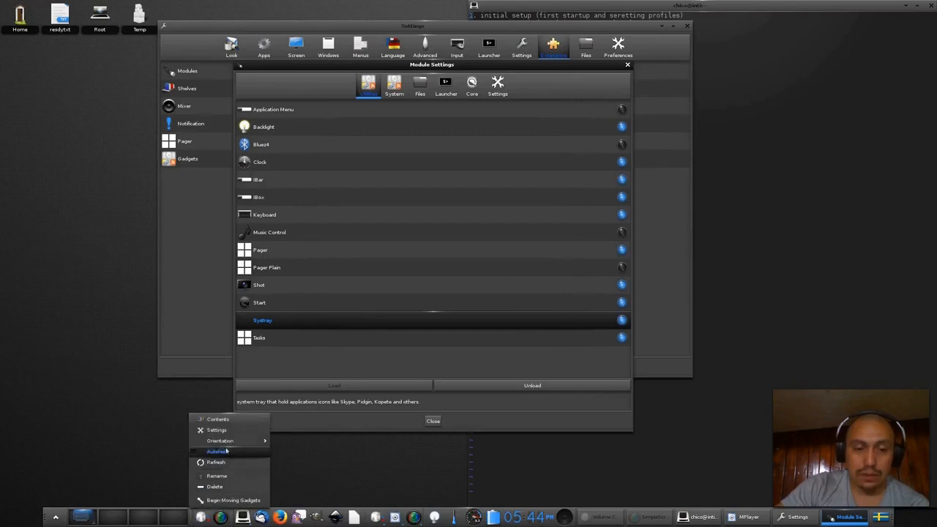
click(233, 422)
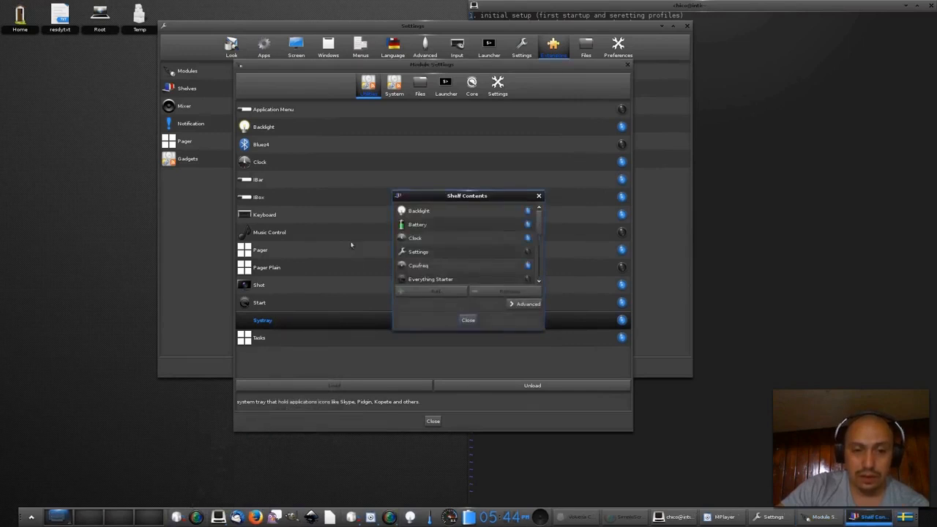
scroll(497, 249, down, 5)
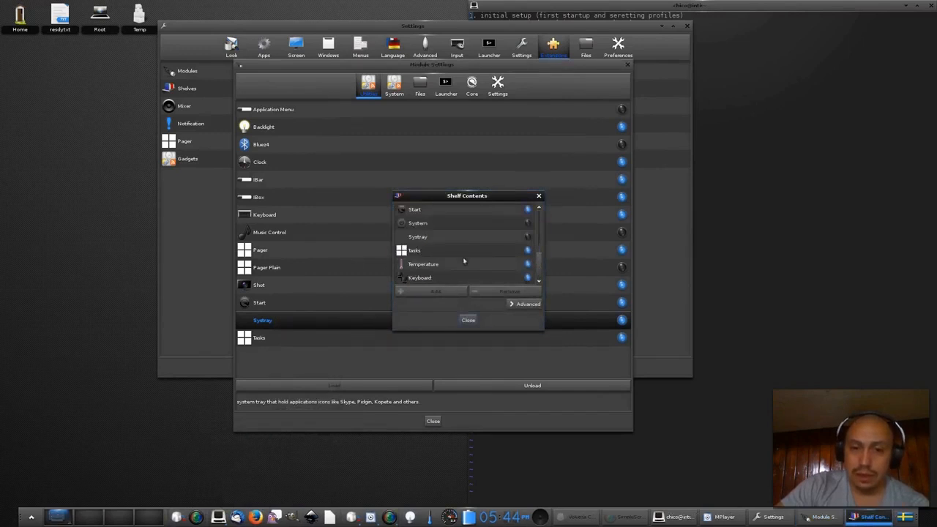
click(469, 239)
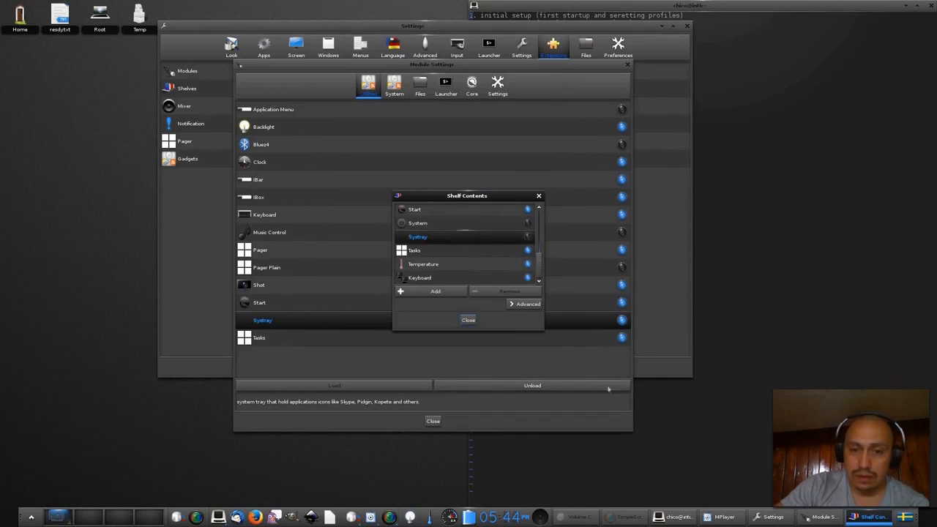
click(435, 292)
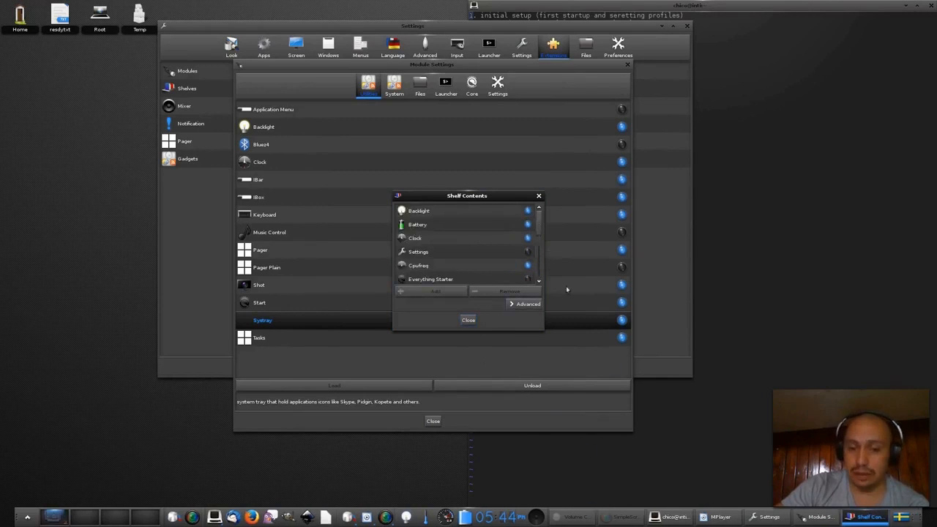
click(469, 320)
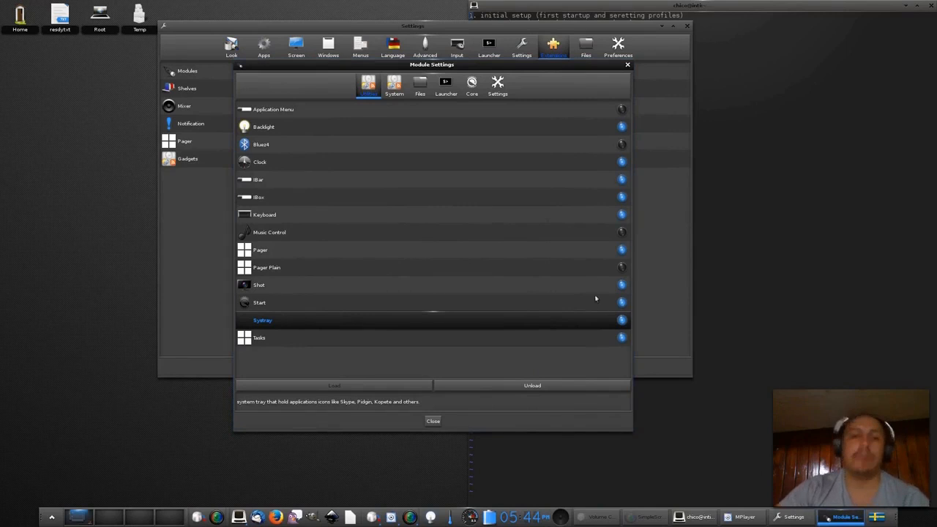
Open a Terminology terminal from the launcher, run nm-applet in it to test the tray, and stop the process
key(alt+Escape)
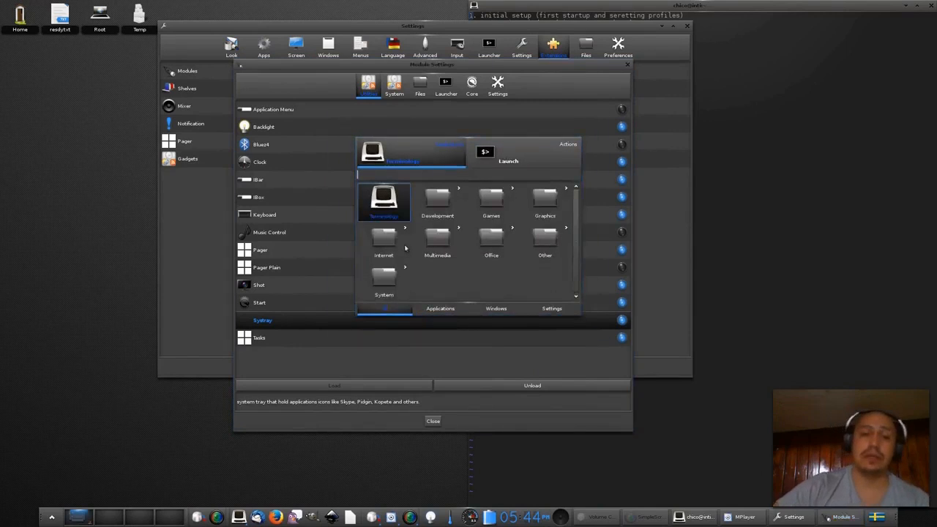
key(Return)
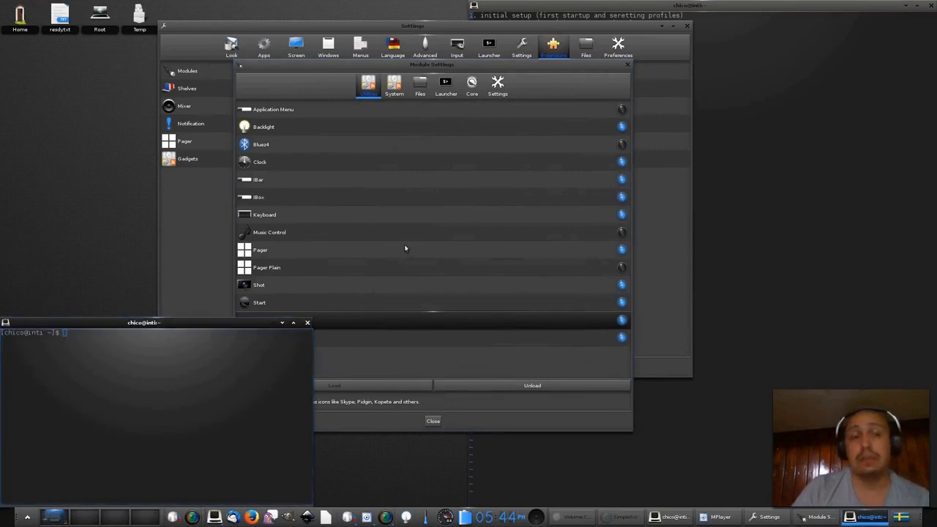
text(nm)
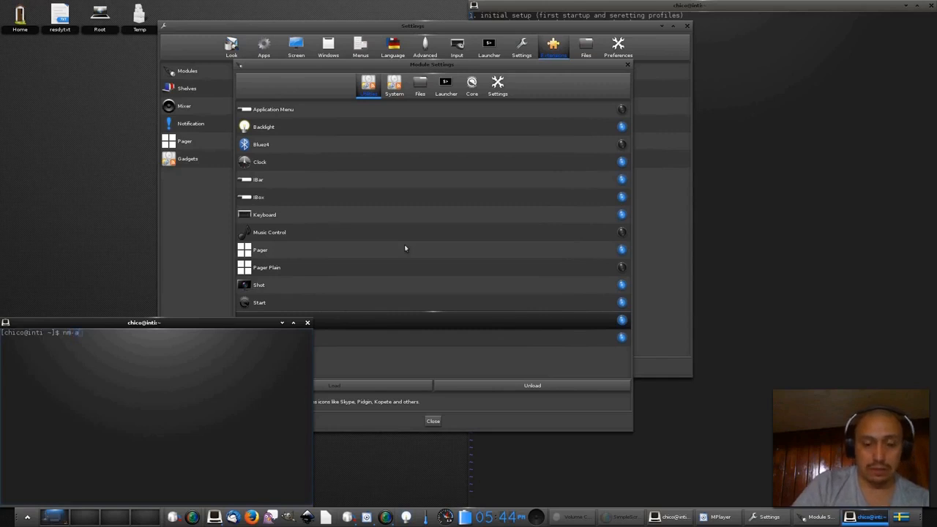
text(-applet)
key(Return)
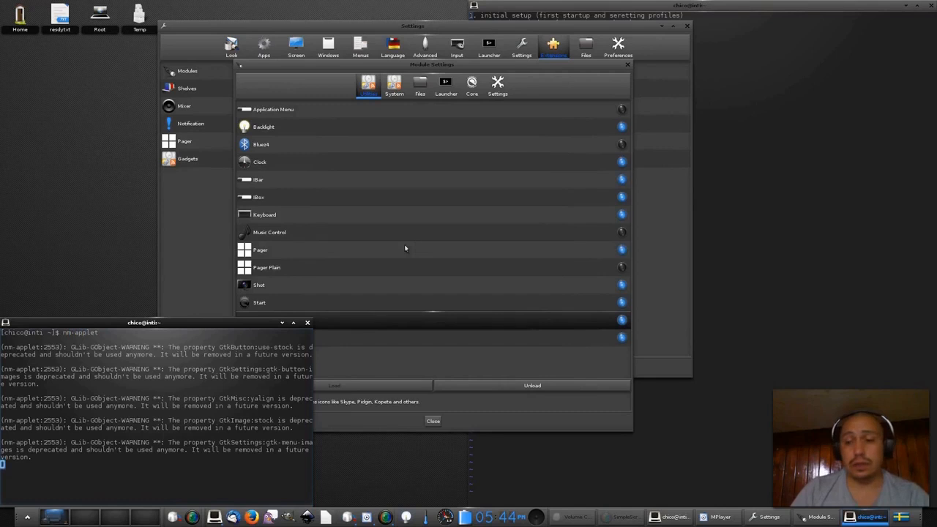
key(ctrl+c)
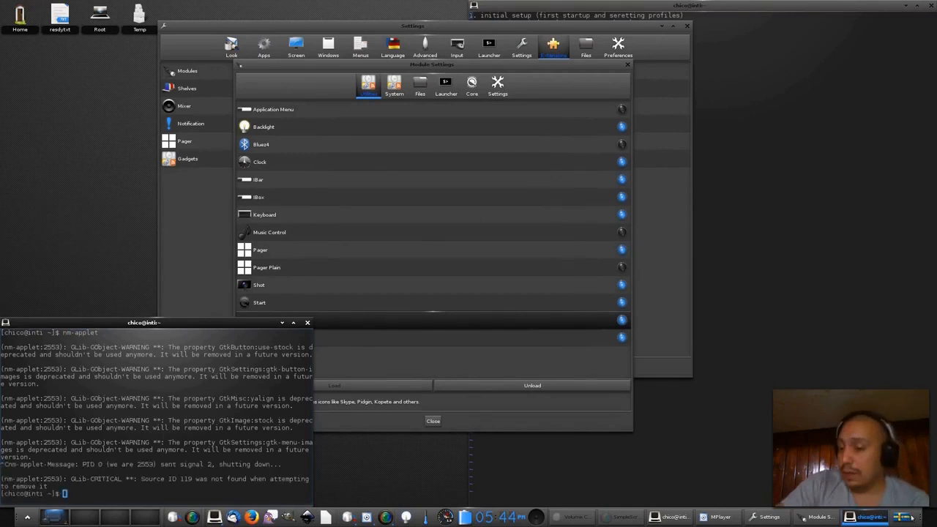
Turn on Enable Xembed in the Systray gadget's settings, apply the change and close the dialog
right_click(917, 518)
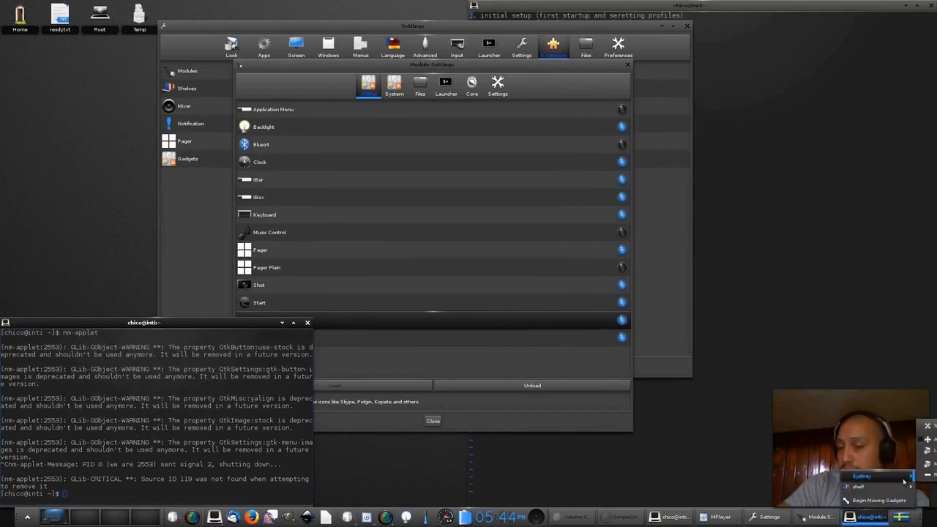
mouse_move(924, 463)
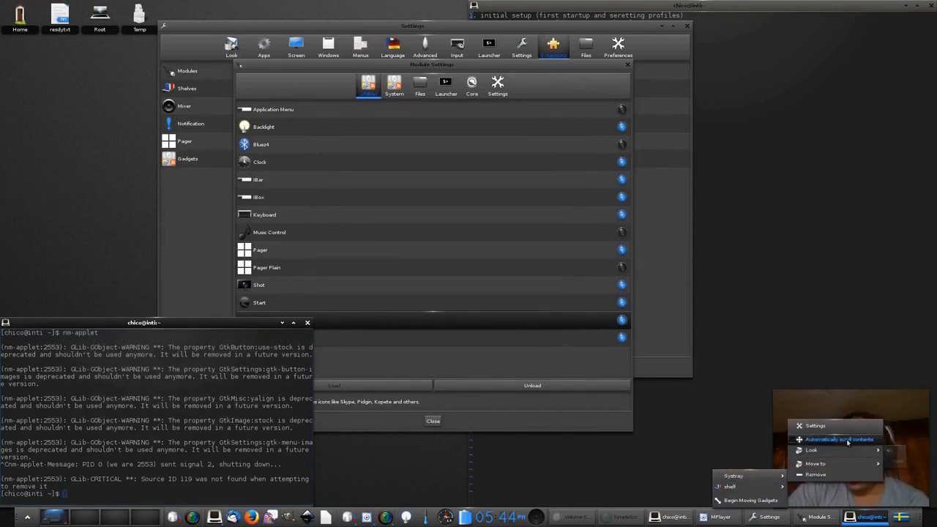
click(839, 428)
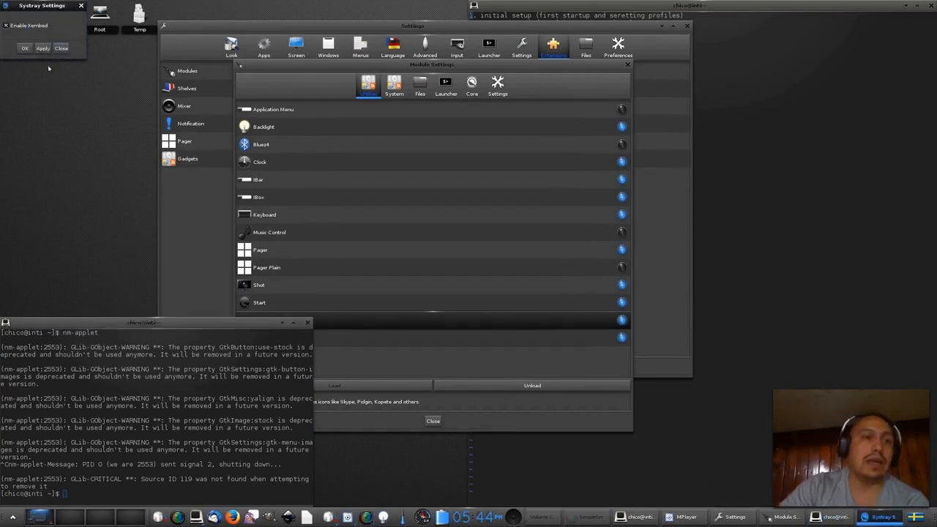
click(42, 49)
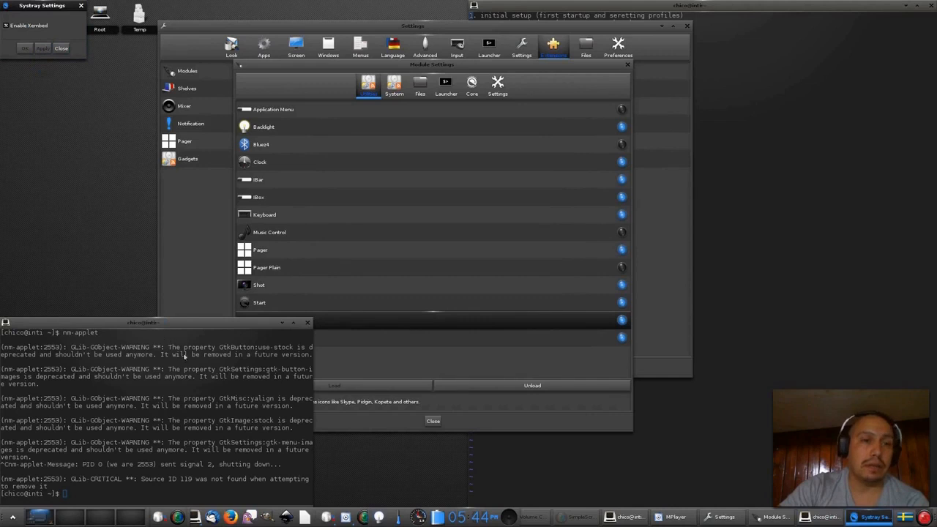
click(61, 48)
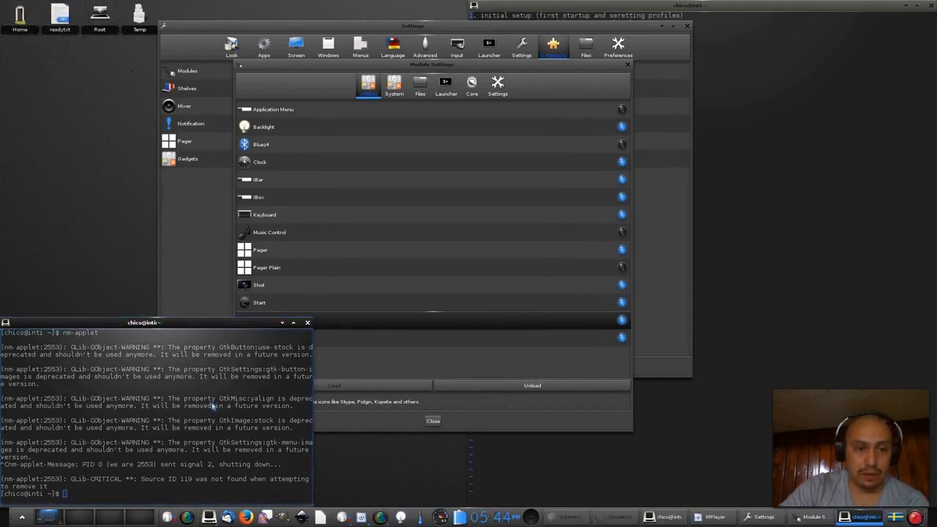
Run nm-applet again in the terminal, try its icon in the system tray, and stop the process
text(nm-applet)
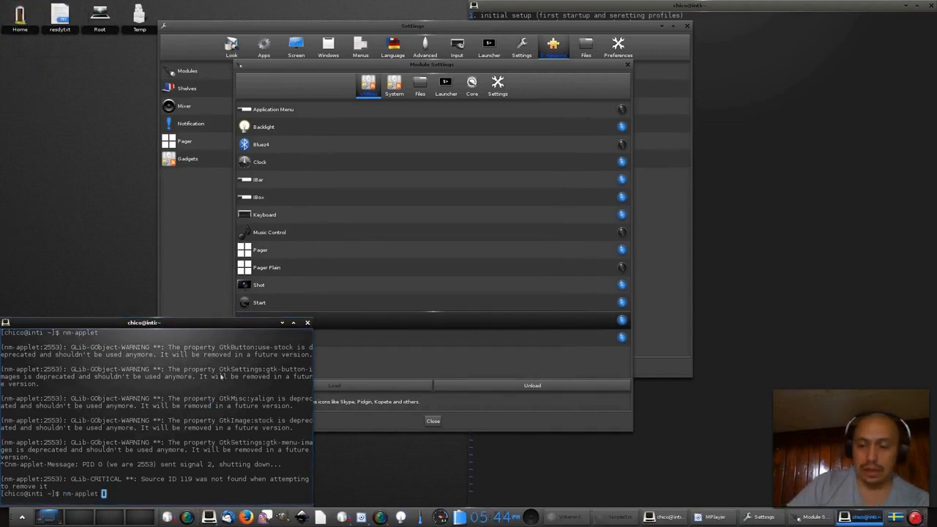
key(Return)
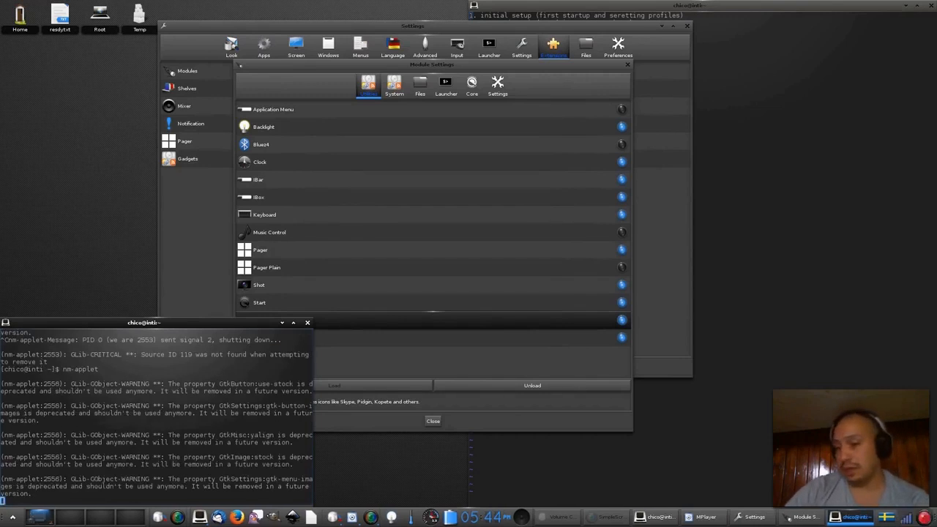
right_click(906, 520)
click(907, 519)
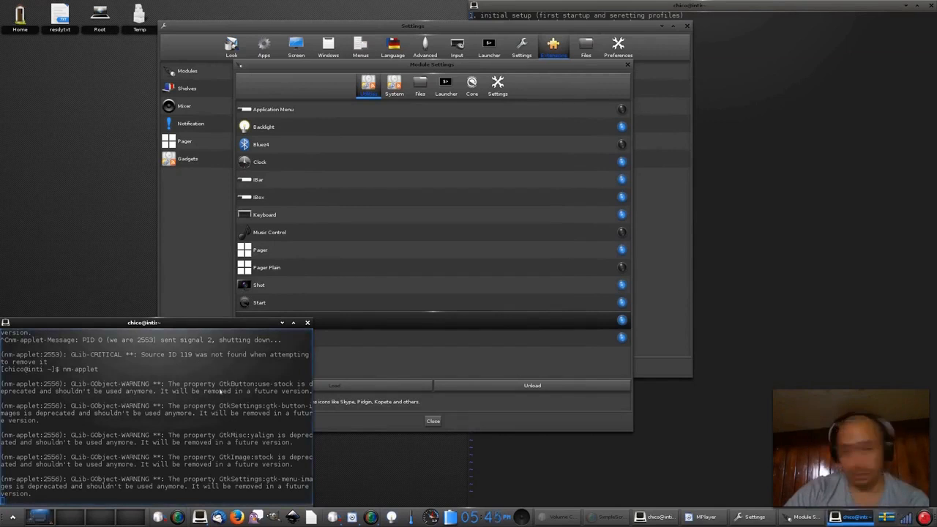
click(196, 412)
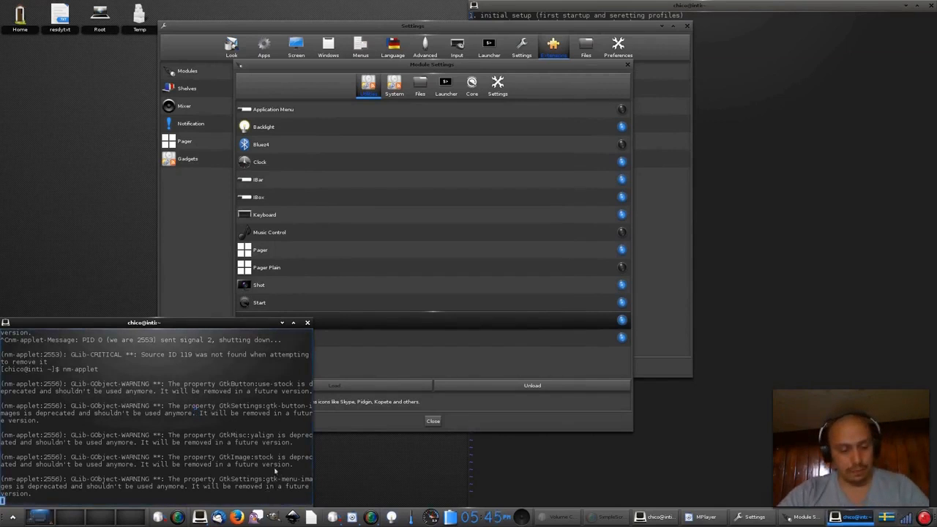
key(ctrl+c)
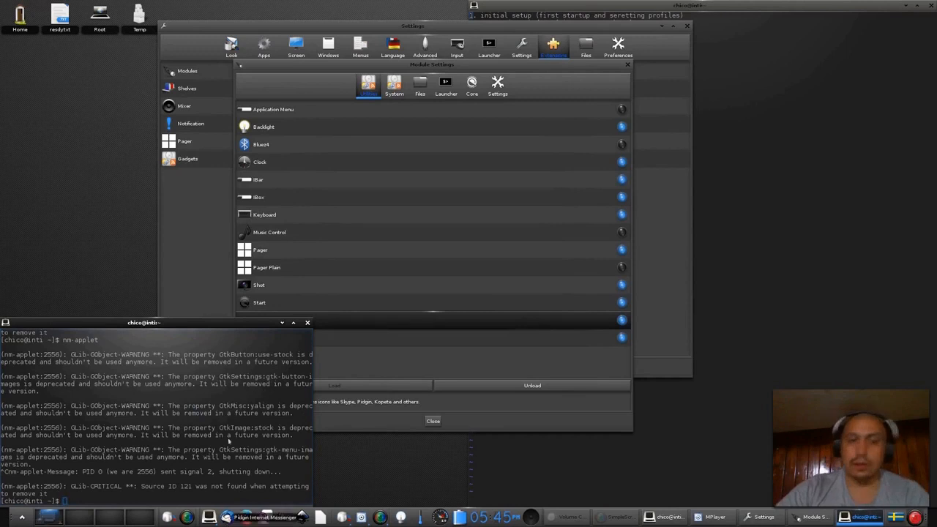
Move the nm-applet terminal up over the Module Settings window, bring the notes terminal forward, and return focus to the nm-applet terminal
drag(257, 327, 338, 245)
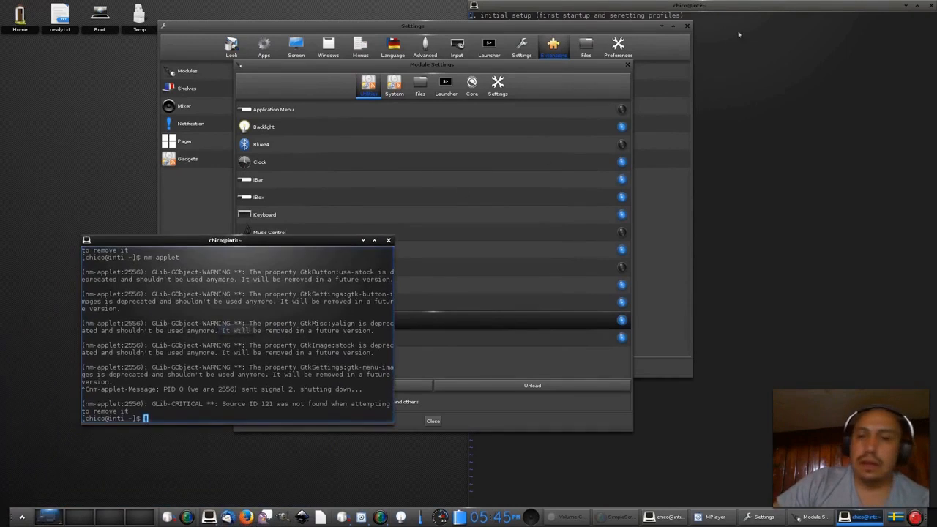
click(701, 254)
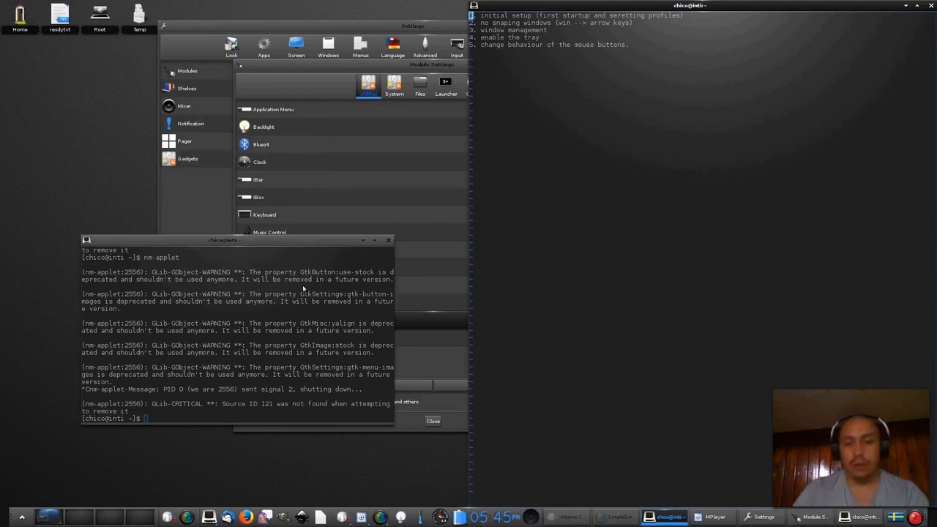
click(247, 348)
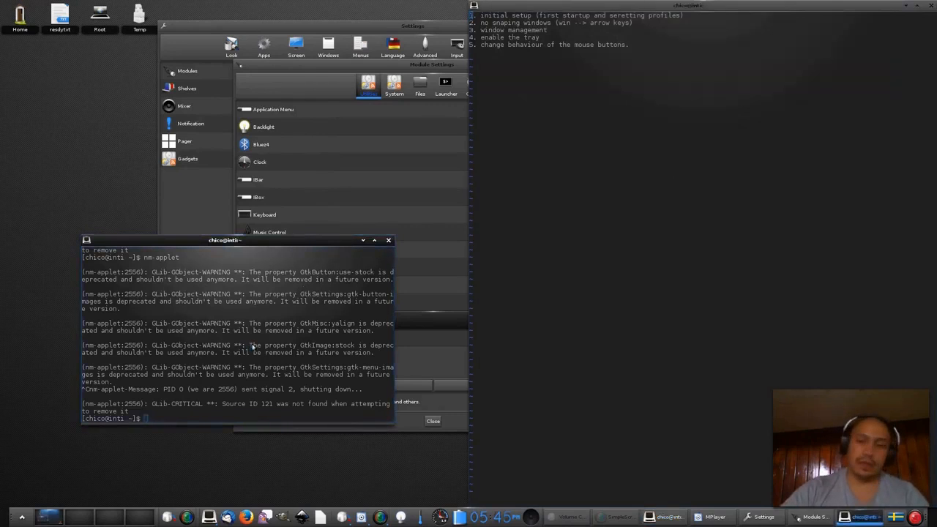